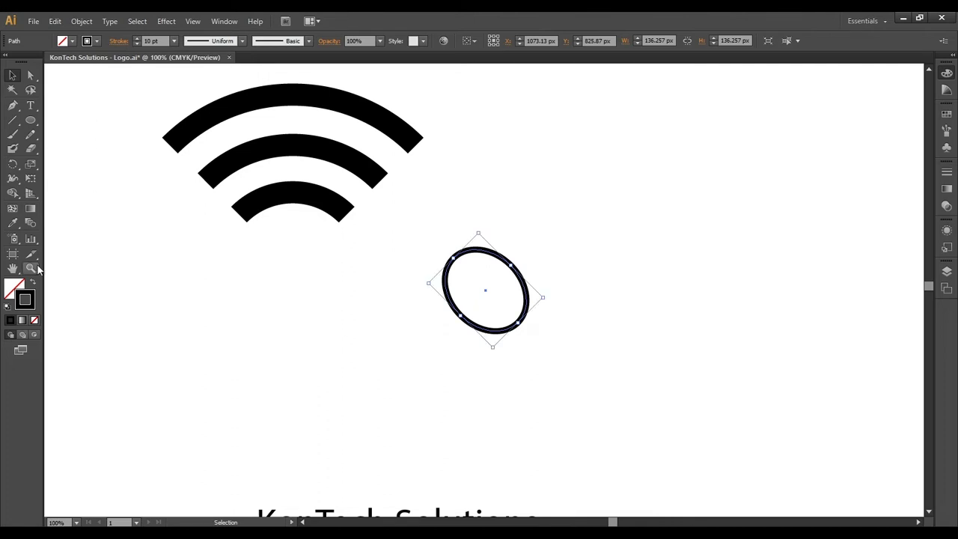
- Recolour the tilted ellipse with a solid green fill and no stroke
left_click(15, 224)
left_click(70, 196)
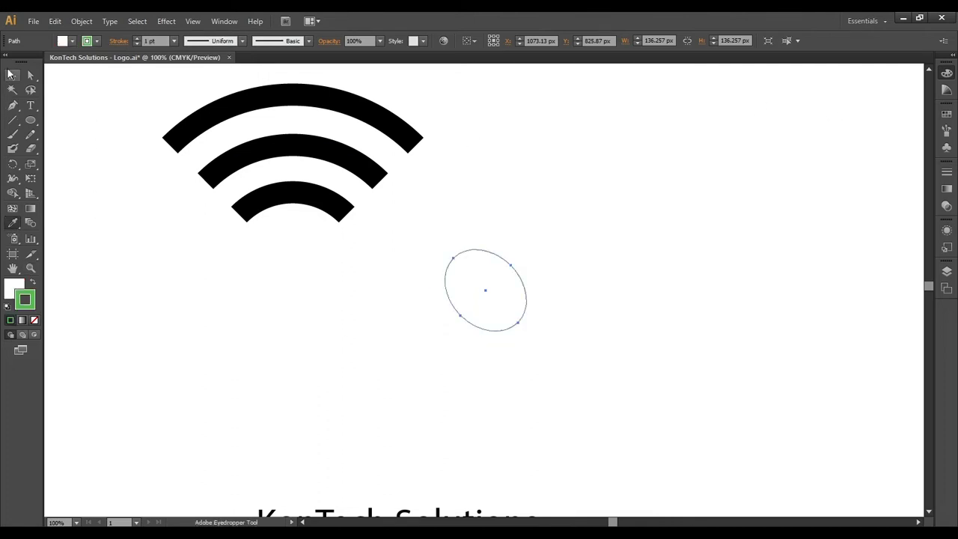
key("ctrl+z")
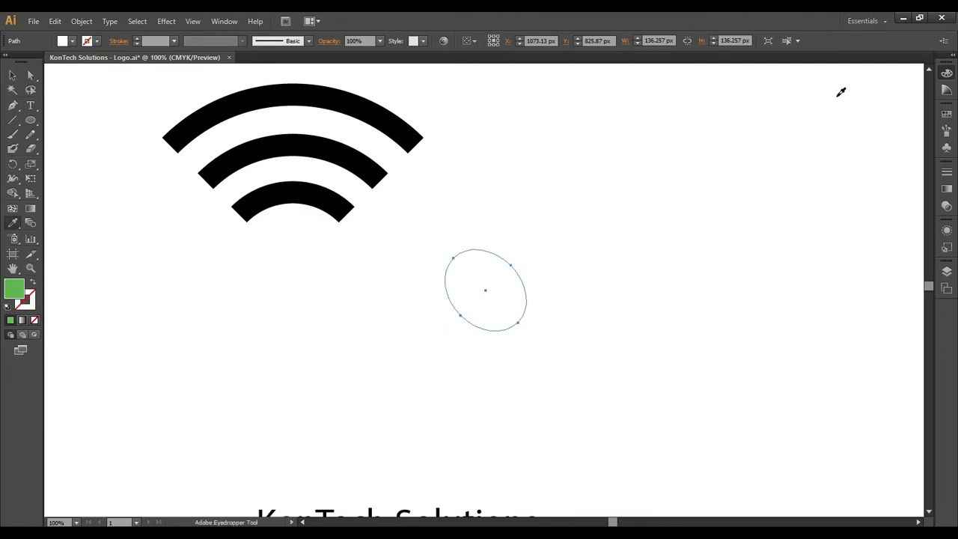
left_click(11, 79)
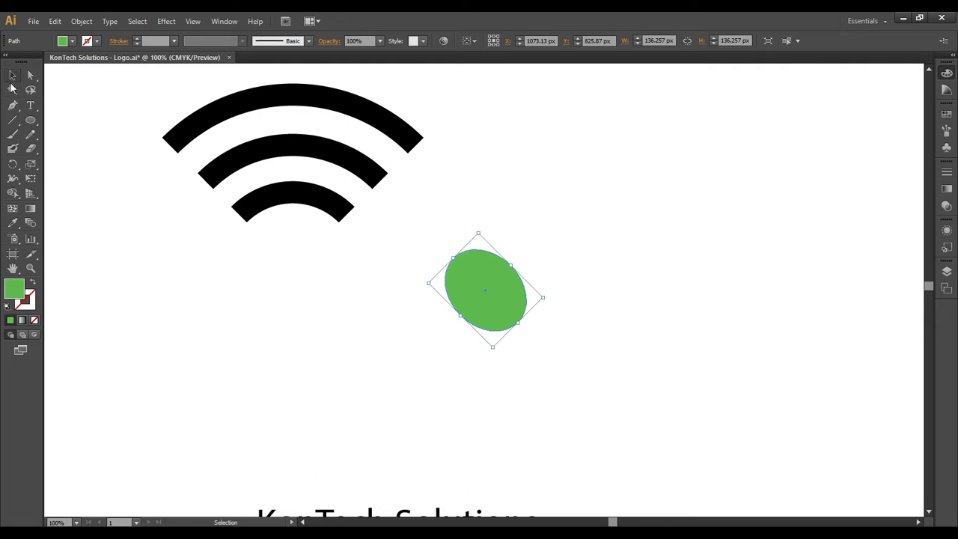
- Give the tilted ellipse a black stroke with a weight of 18 pt
scroll(154, 43, "up", 10)
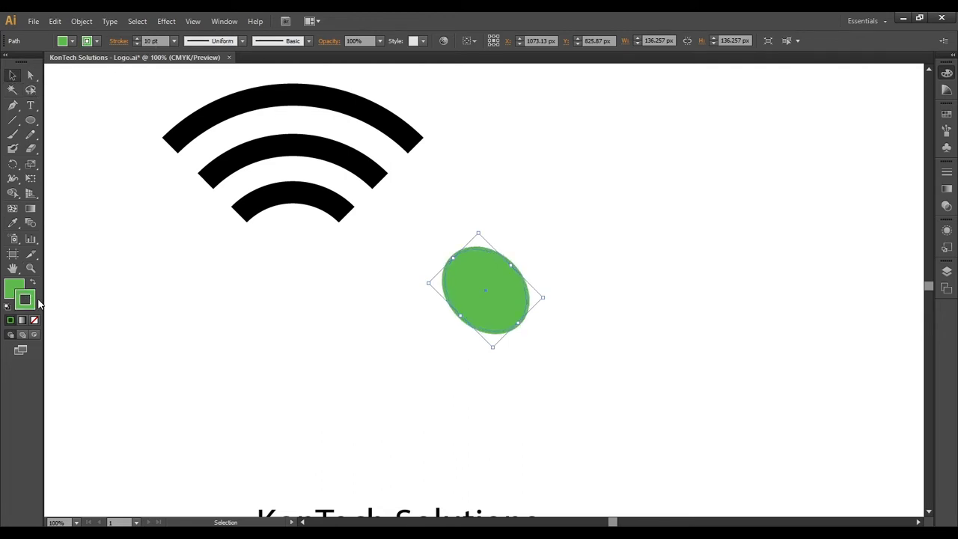
left_click(97, 41)
left_click(100, 57)
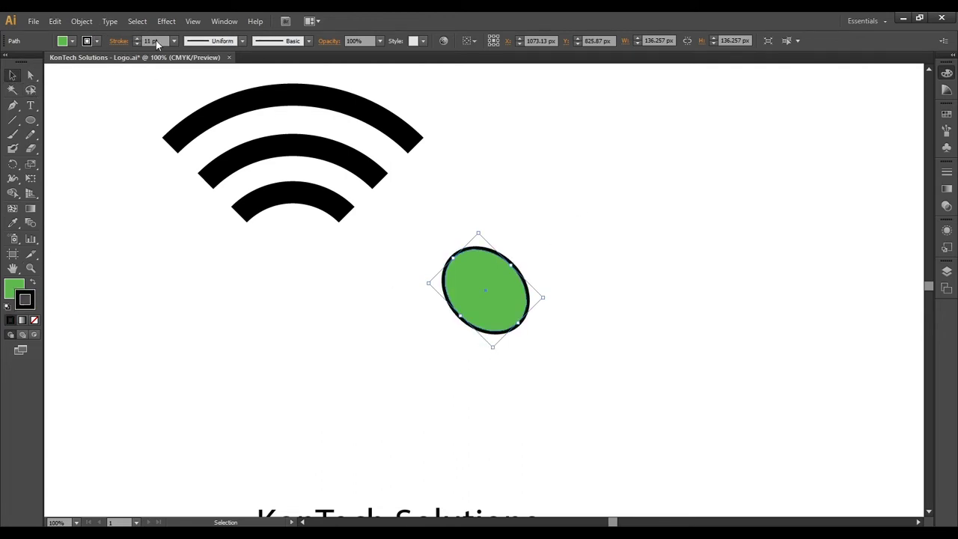
scroll(157, 44, "up", 6)
left_click(313, 127)
- Change the tilted ellipse's interior from green to white, keeping its black outline
left_click(446, 288)
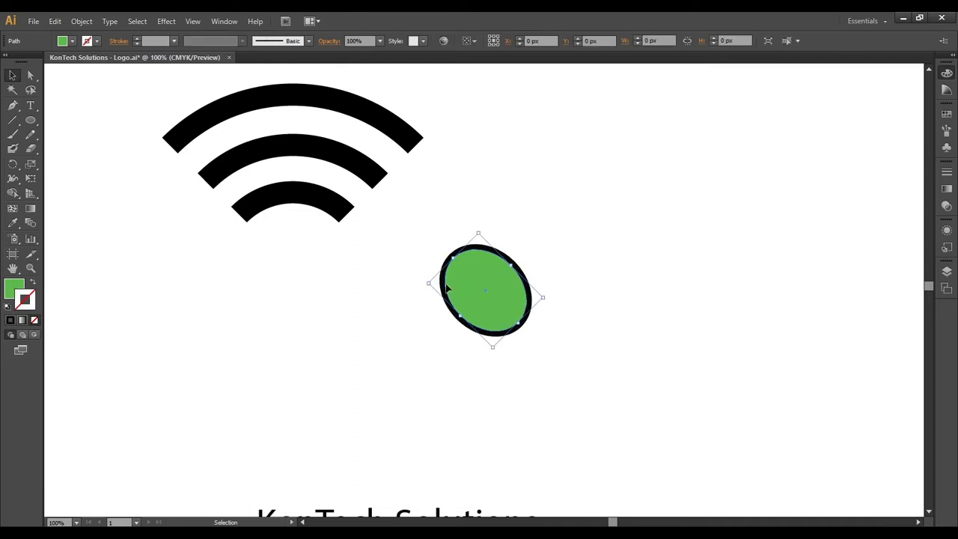
left_click(9, 226)
left_click(97, 195)
left_click(13, 75)
left_click(520, 237)
left_click(512, 261)
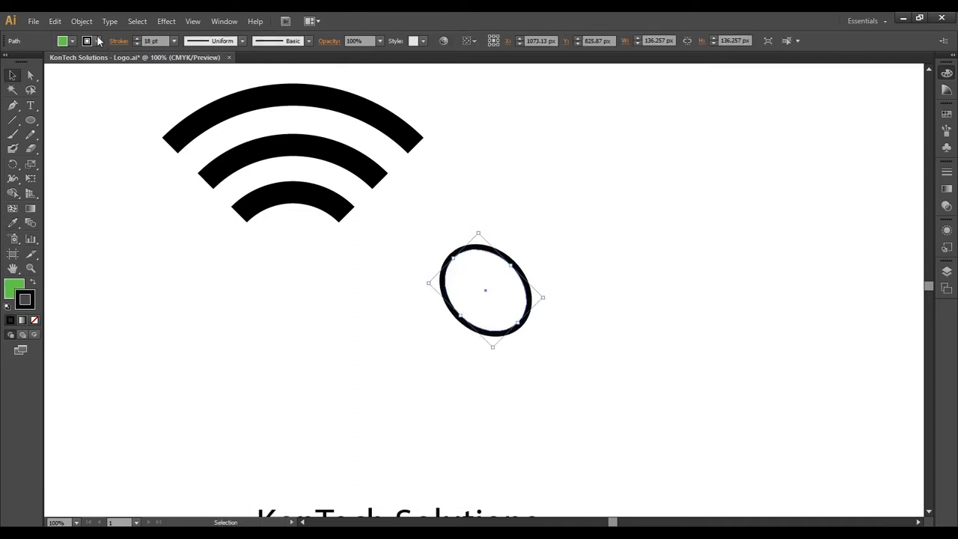
left_click(115, 152)
left_click(586, 228)
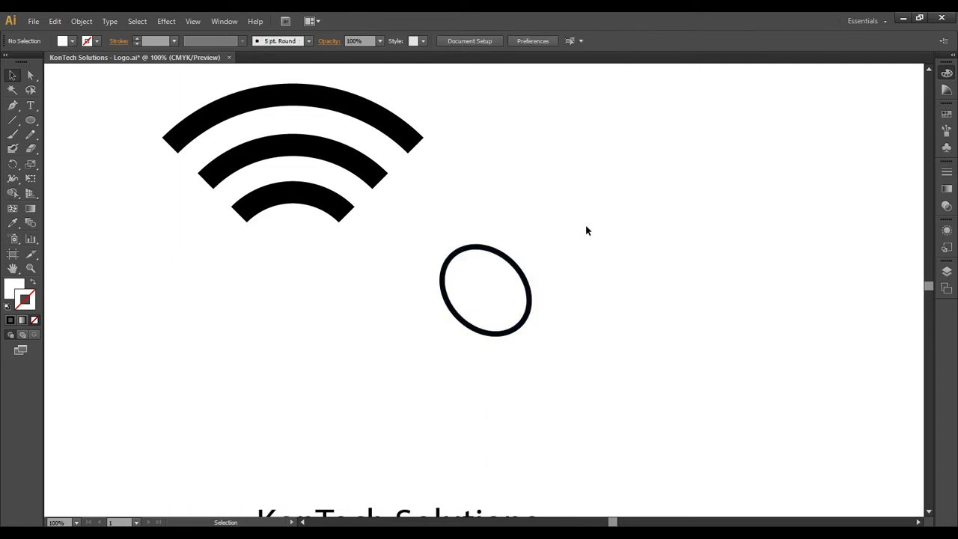
- Create a concentric inner ellipse about 107 px wide with no fill and a 6 pt black stroke
left_click(472, 280)
left_click_drag(541, 296, 529, 297)
key("slash")
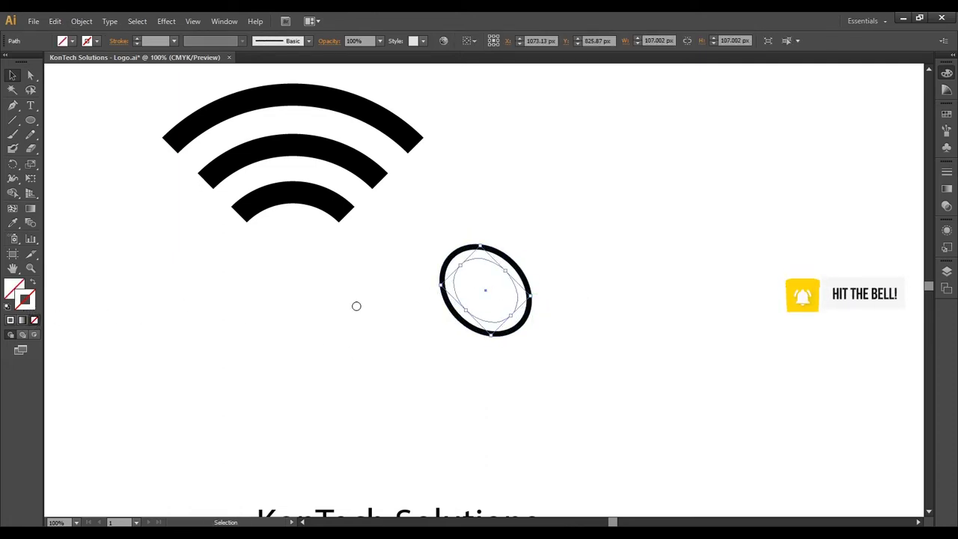
scroll(163, 39, "up", 6)
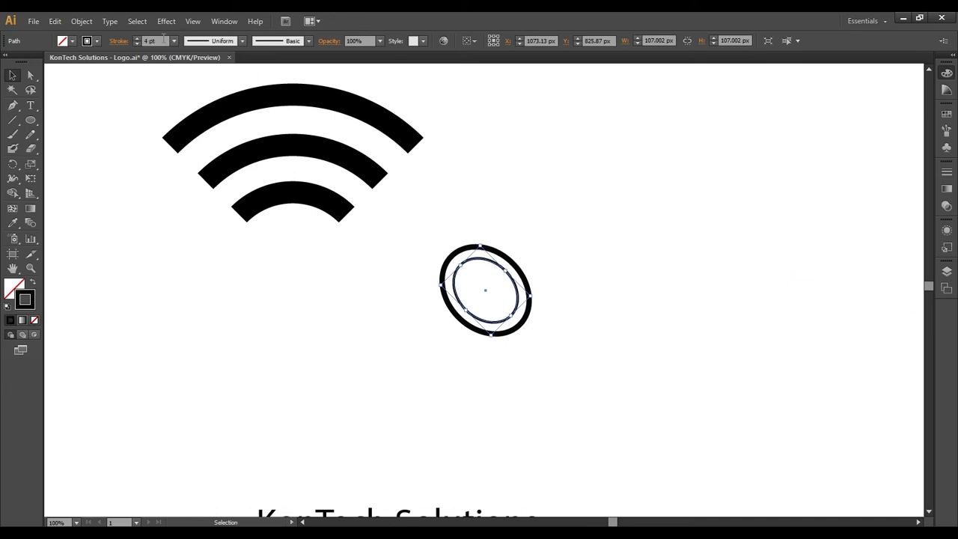
key("v")
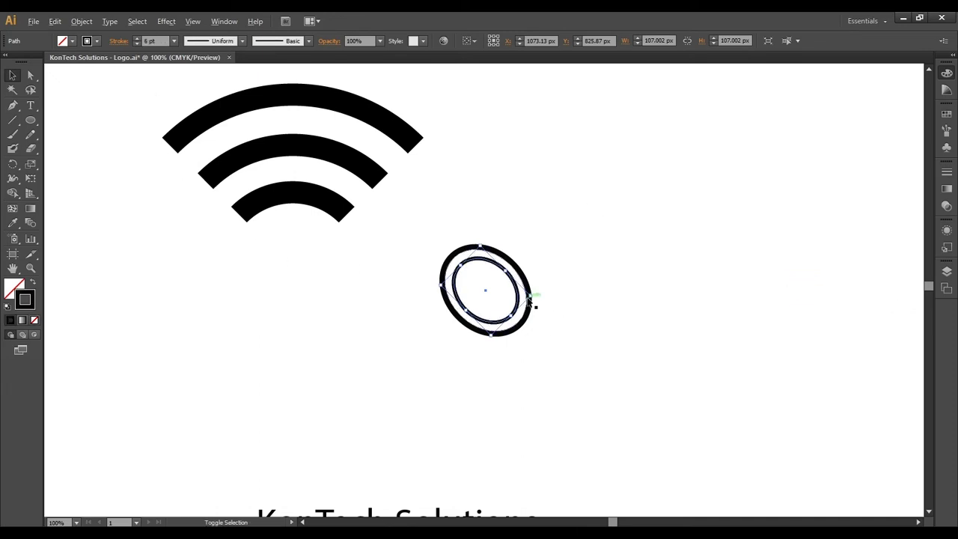
- Add a smaller concentric ellipse about 50 px wide and make it solid black without a stroke as the pupil
left_click_drag(529, 301, 510, 297)
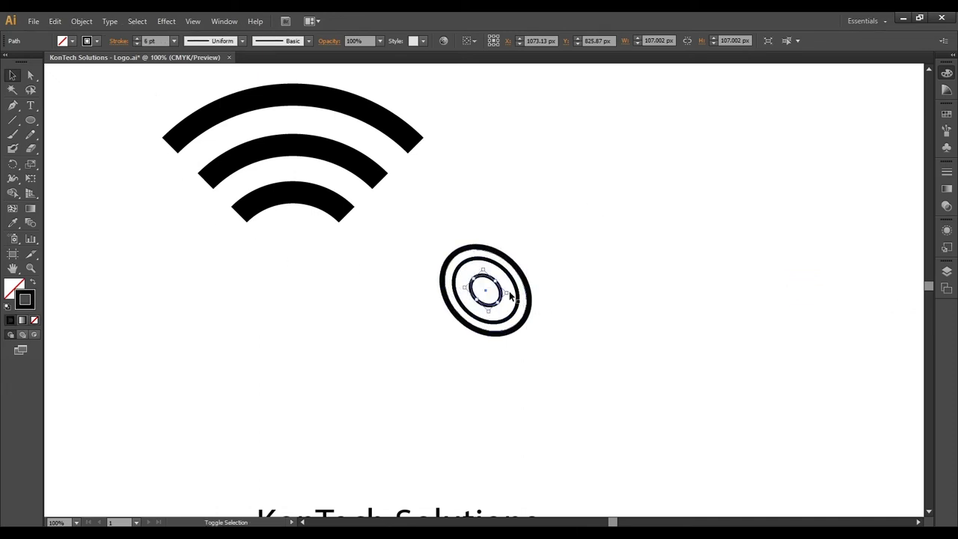
left_click(13, 223)
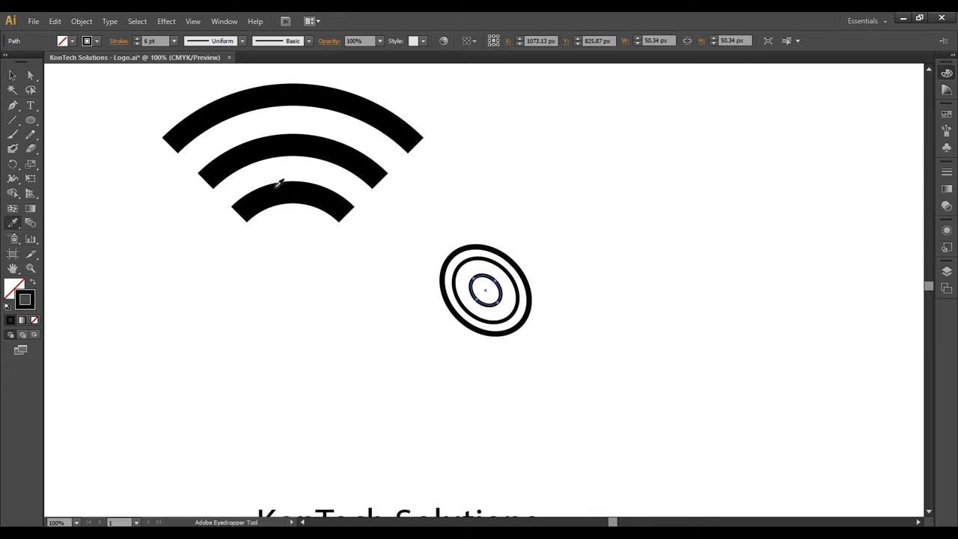
left_click(33, 318)
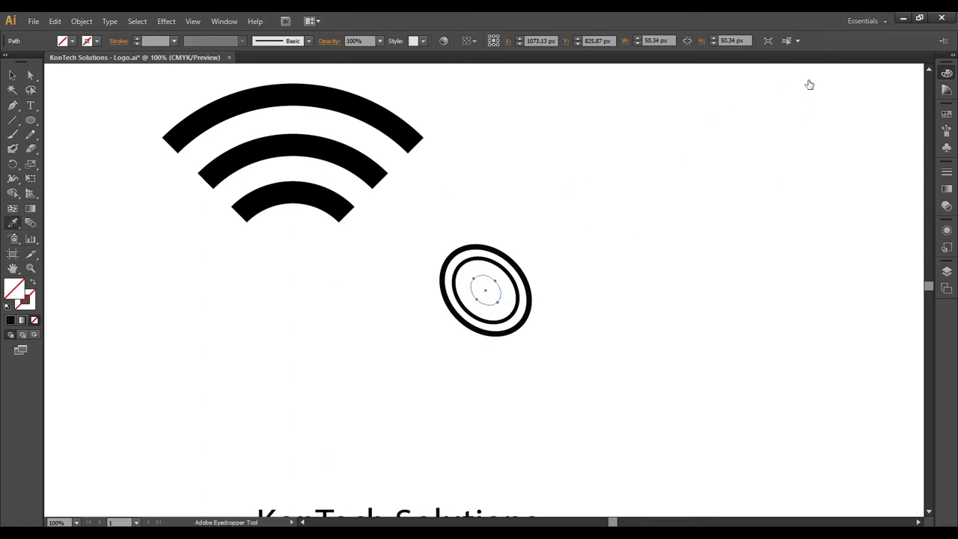
left_click(356, 171)
left_click(12, 77)
- Add a white ellipse about 28 px wide over the pupil's upper edge as a highlight
scroll(502, 296, "up", 3)
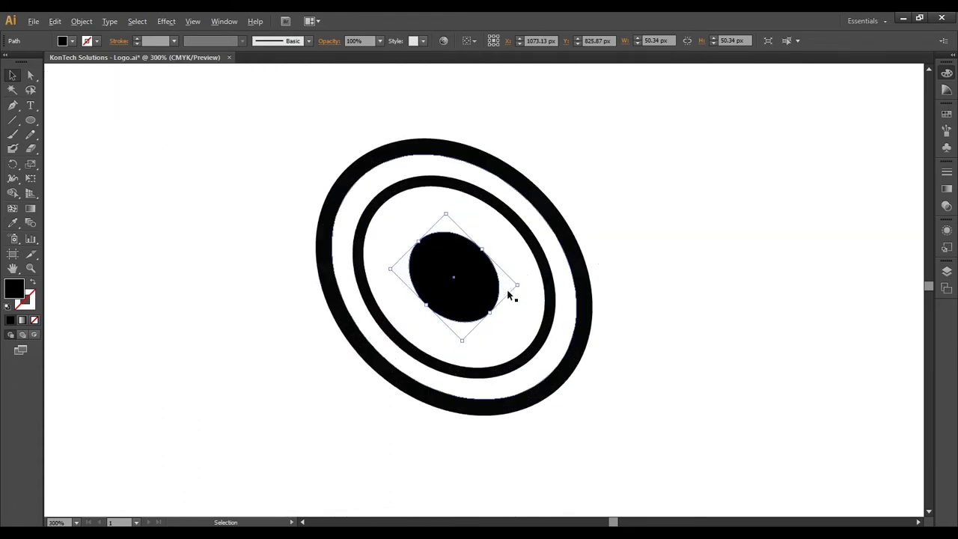
left_click_drag(516, 285, 438, 249)
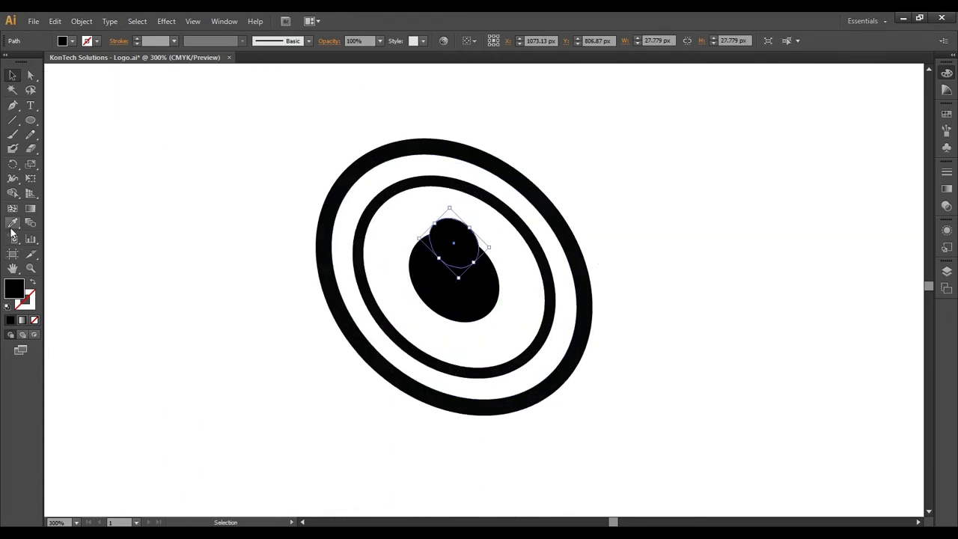
left_click(12, 223)
left_click(194, 137)
left_click(196, 136, "ctrl")
scroll(224, 191, "down", 4)
left_click(12, 76)
- Scale the eye artwork down as one group to about 96 px wide and place it beneath the innermost arc
left_click_drag(246, 174, 323, 267)
left_click(101, 154)
left_click(351, 180)
left_click_drag(318, 176, 486, 228)
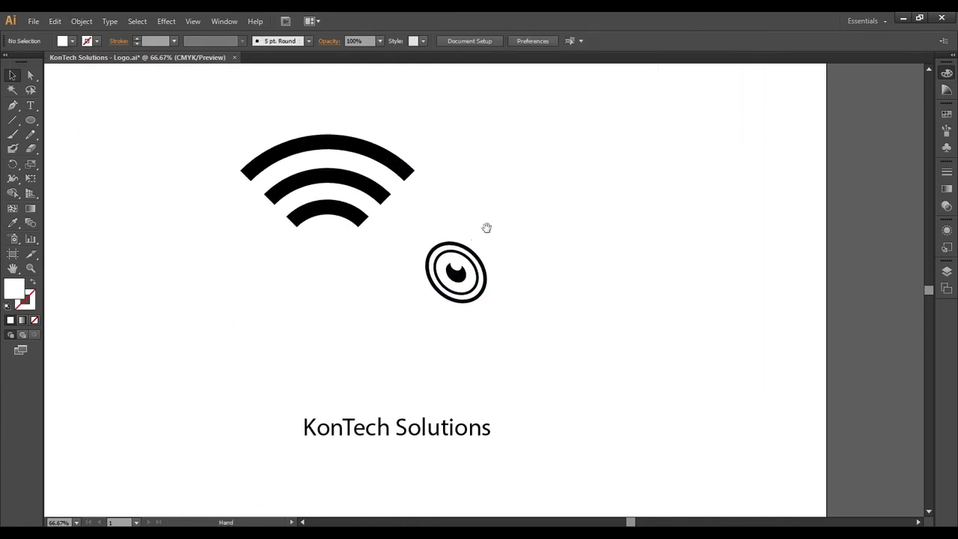
left_click_drag(417, 231, 525, 311)
left_click(523, 224)
left_click_drag(516, 216, 547, 223)
key("ctrl+1")
left_click_drag(560, 321, 416, 337)
left_click_drag(444, 376, 337, 266)
left_click(421, 291)
left_click_drag(412, 274, 445, 300)
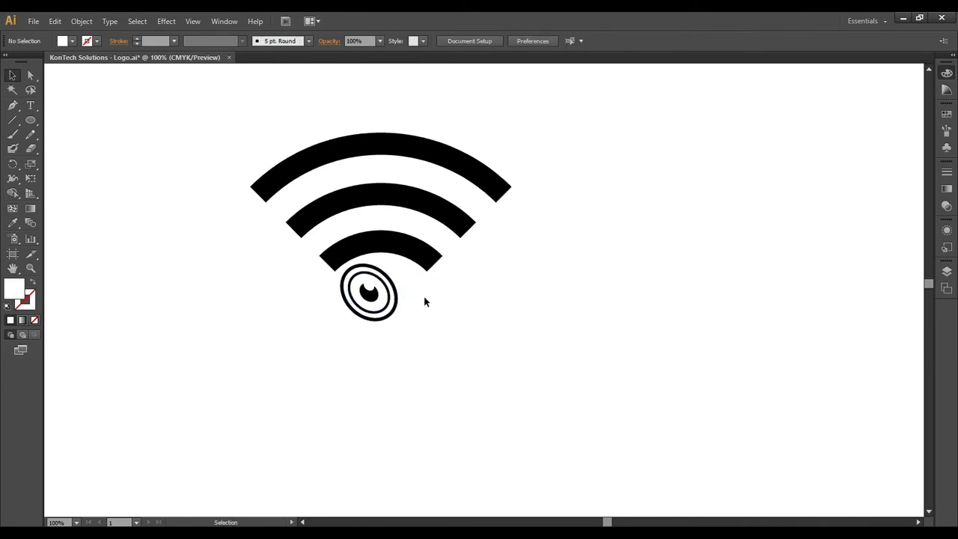
- Delete the innermost arc and move the eye further down below the remaining two arcs
left_click(434, 264)
key("Delete")
left_click_drag(348, 293, 386, 374)
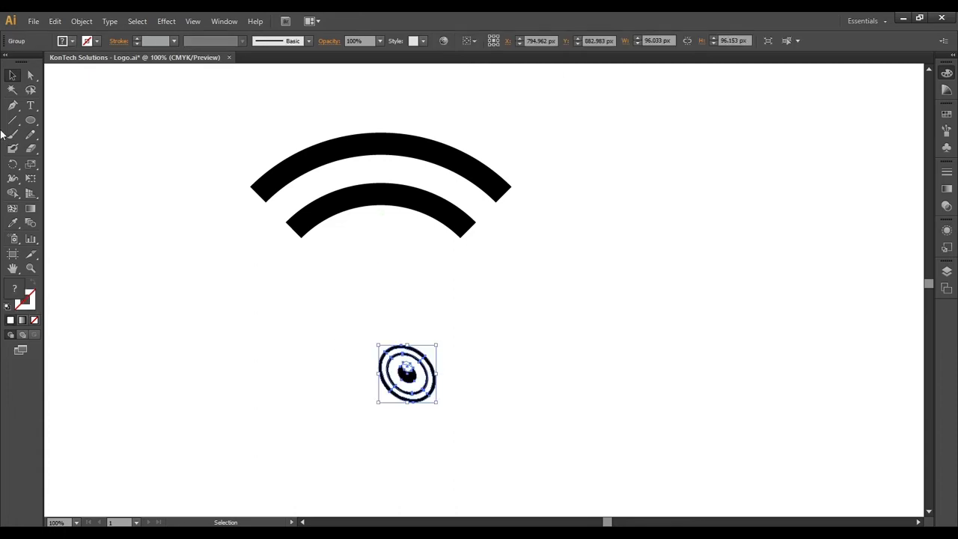
- Draw a 1 pt black diagonal line along the arcs' left ends, extended down-right to about 489 px wide and high
key("backslash")
left_click_drag(299, 237, 256, 193)
key("v")
left_click_drag(328, 266, 551, 487)
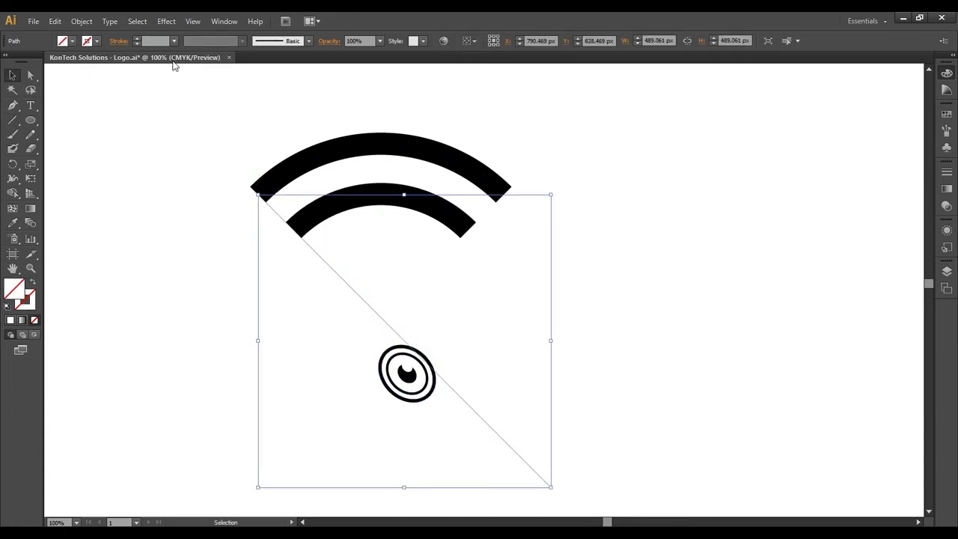
left_click(138, 39)
left_click(105, 94)
- Draw a second diagonal line along the arcs' right ends and extend it down-left past the first line
left_click(13, 119)
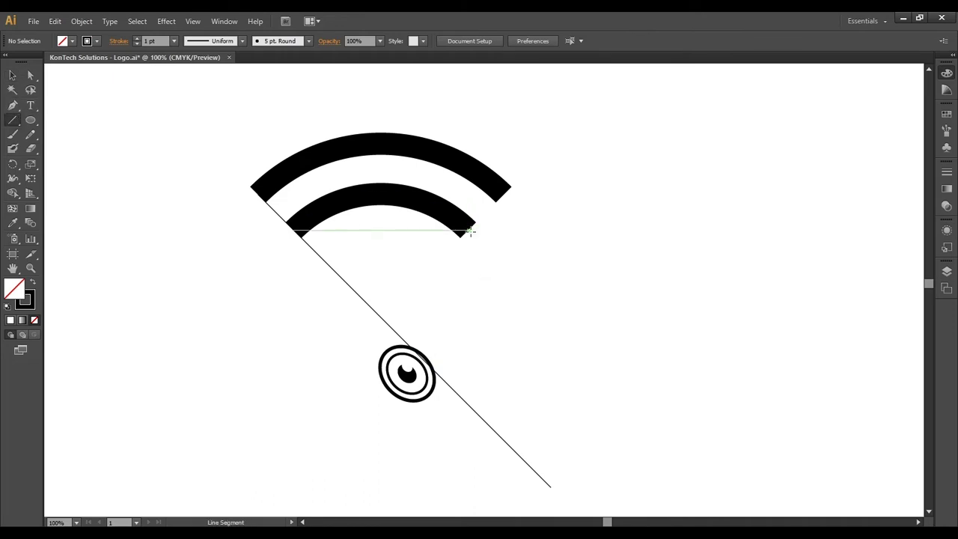
left_click_drag(470, 231, 502, 194)
key("v")
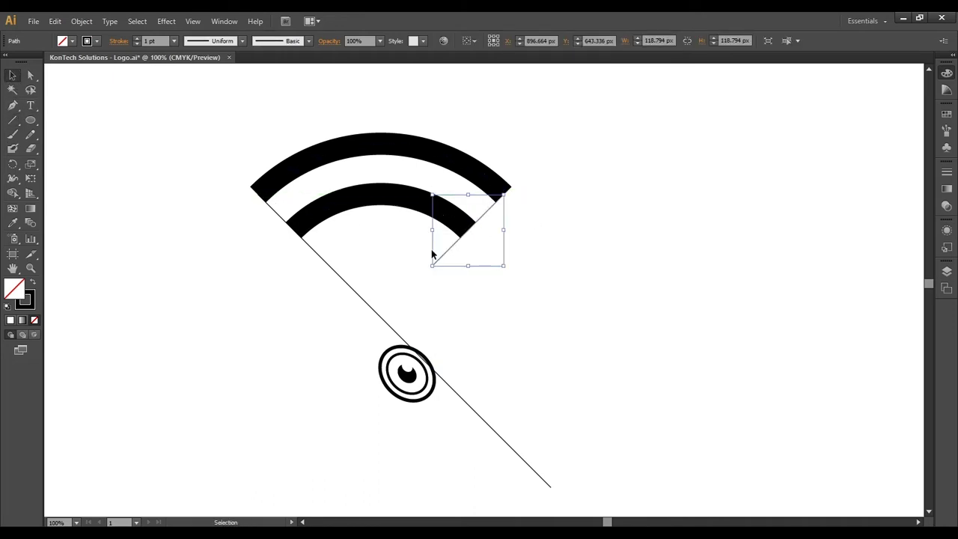
left_click_drag(430, 261, 327, 370)
left_click(486, 349)
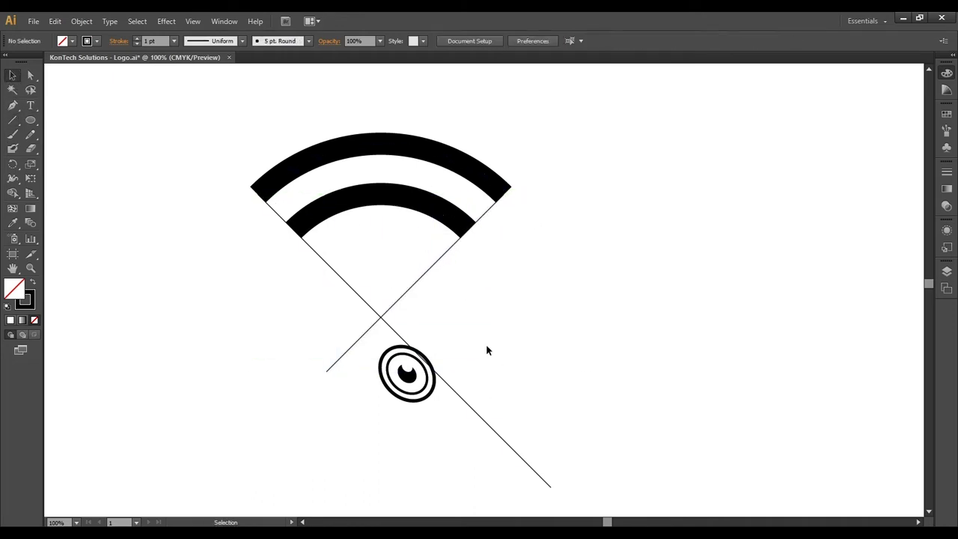
- Lock the diagonal guide lines and move the eye up to just above their crossing point
left_click_drag(319, 323, 319, 324)
key("ctrl+2")
left_click_drag(420, 381, 377, 294)
scroll(376, 303, "up", 2)
key("ctrl+plus")
left_click_drag(419, 316, 436, 315)
key("ctrl+1")
left_click(502, 339)
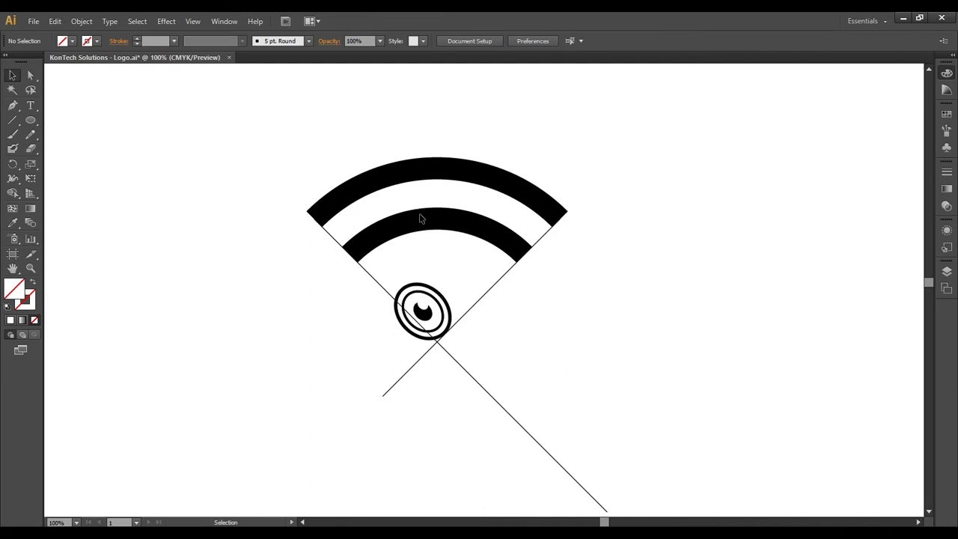
- Increase the stroke weight of both arcs to 47 pt
left_click_drag(423, 167, 426, 249)
scroll(159, 41, "up", 10)
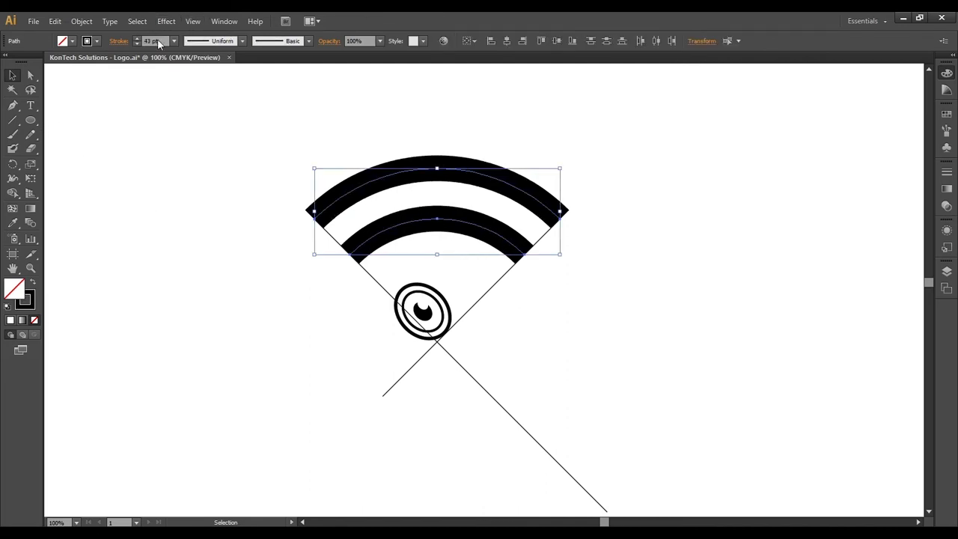
left_click(218, 95)
- Move the lower arc slightly up, closer to the upper arc
left_click(461, 242)
left_click(528, 147)
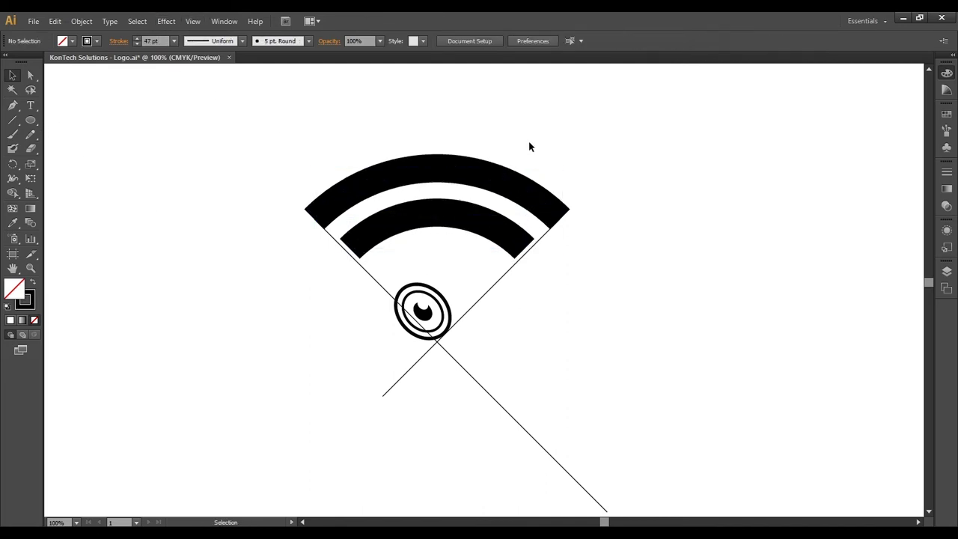
left_click(481, 246)
left_click(109, 125)
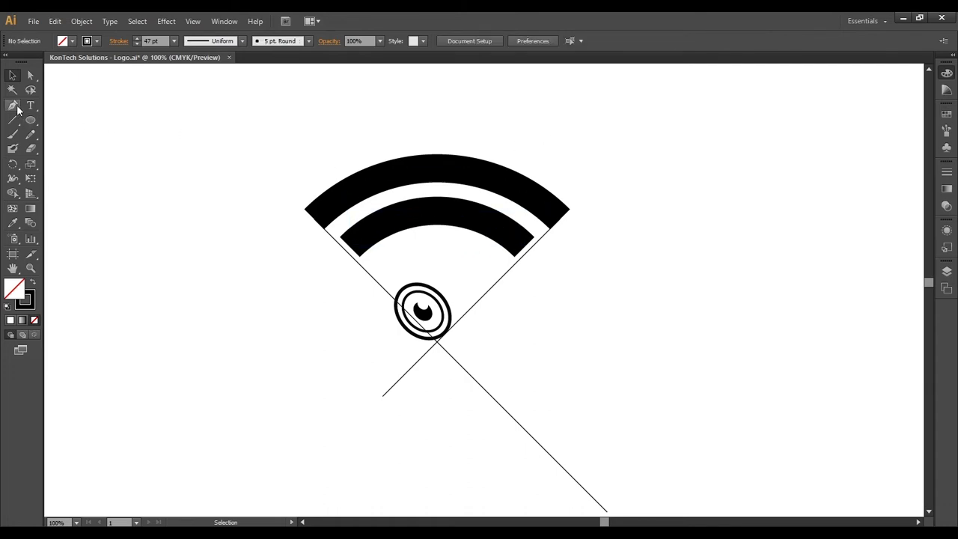
left_click_drag(428, 105, 461, 241)
left_click(454, 269)
scroll(418, 280, "up", 2)
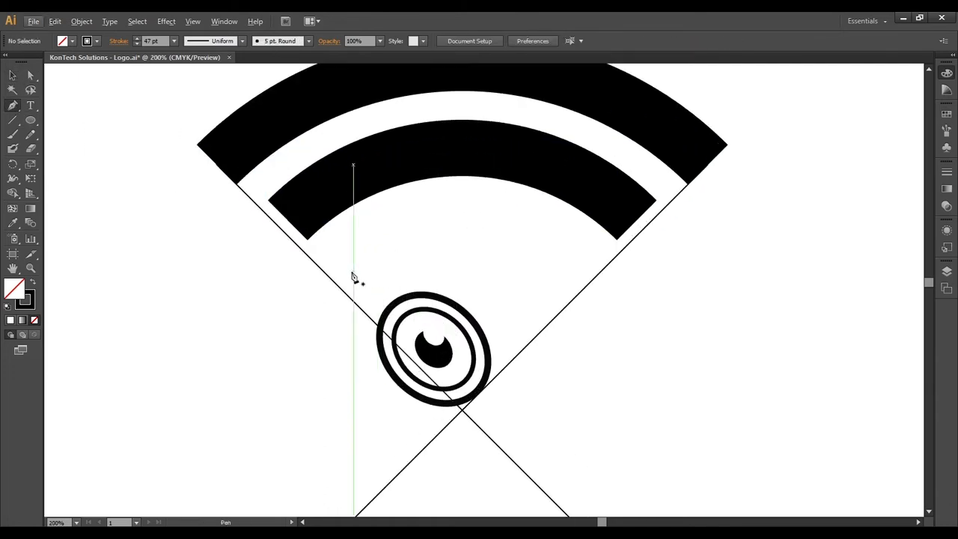
scroll(485, 389, "up", 3)
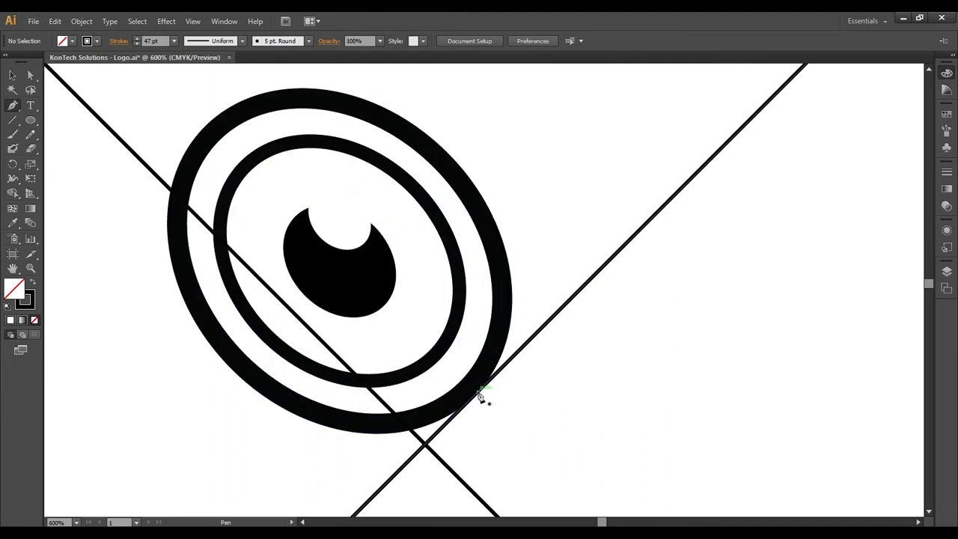
left_click(483, 390)
scroll(484, 389, "down", 2)
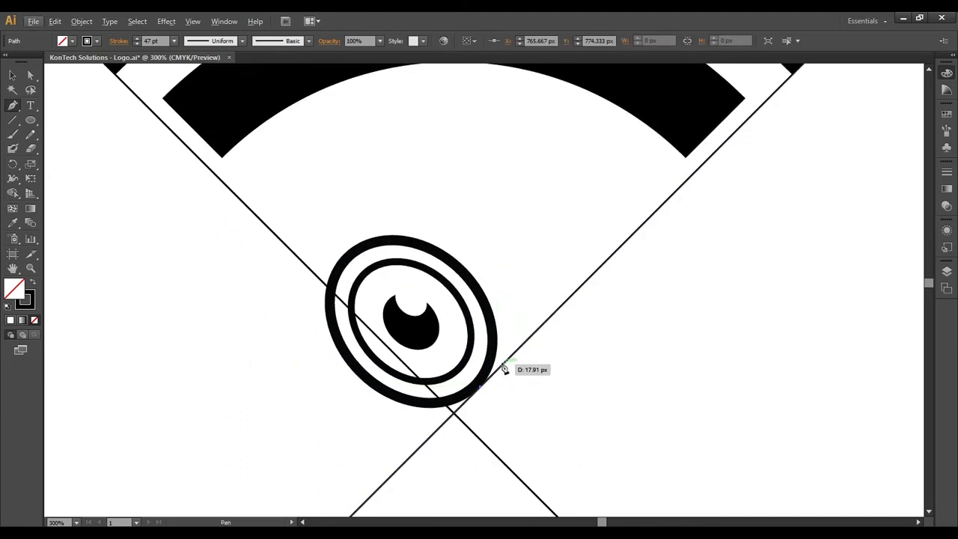
left_click(12, 75)
left_click(526, 364)
- Move the eye to the right of the crossing lines and add a white copy of its outer ellipse, about 103 px wide, behind it
left_click_drag(526, 363, 480, 318)
left_click_drag(288, 226, 668, 316)
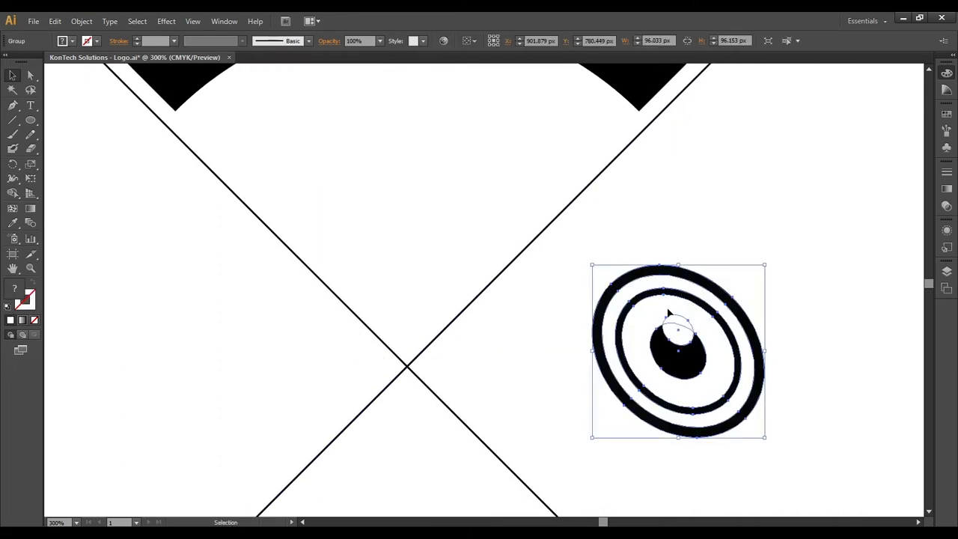
left_click(704, 281)
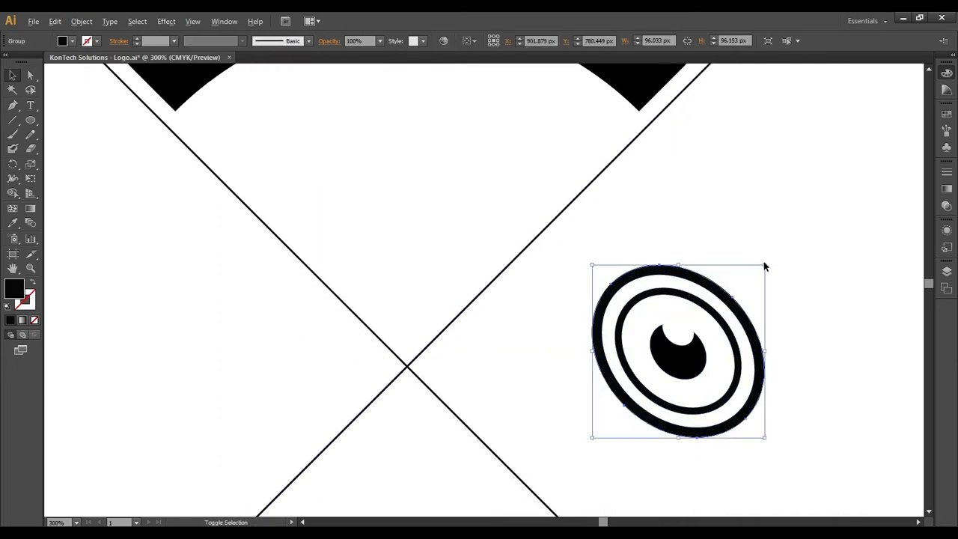
left_click_drag(764, 266, 775, 262)
left_click(821, 81)
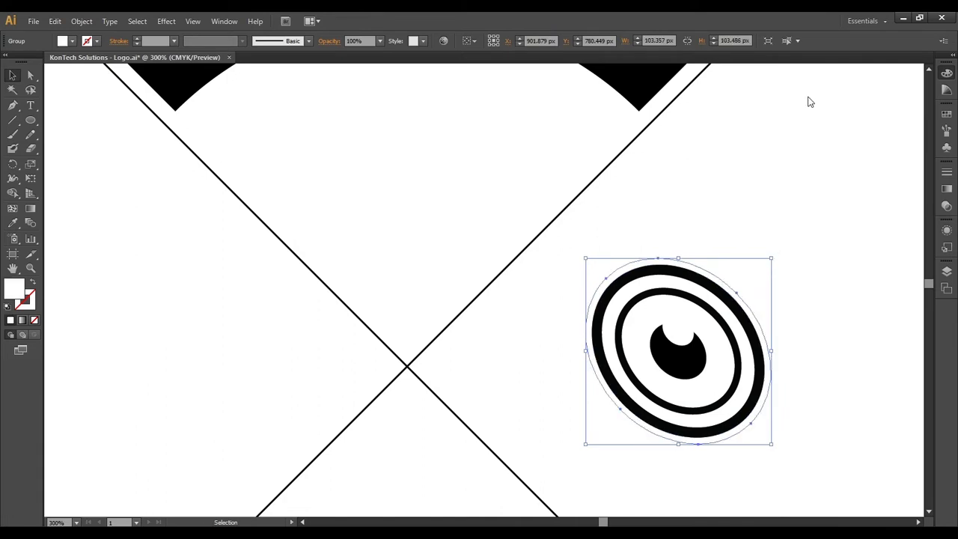
- Place a black copy of the white ellipse behind it, offset up and right, and enlarge it to form a thick crescent edge
key("shift+Up")
left_click(810, 86)
key("Up")
key("Right")
key("Right")
key("Right")
key("Right")
key("Right")
key("Right")
key("Right")
key("Right")
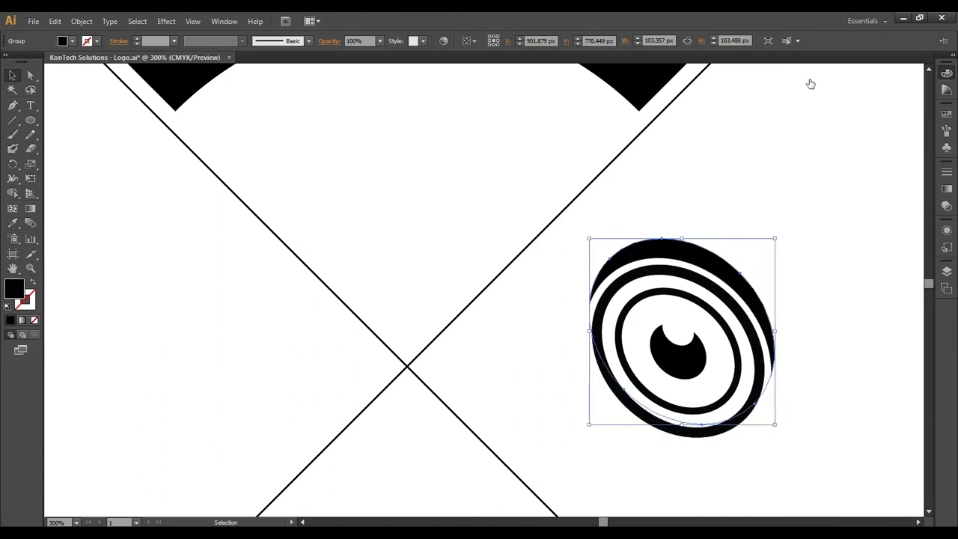
key("Down")
left_click_drag(786, 241, 802, 228)
left_click(826, 245)
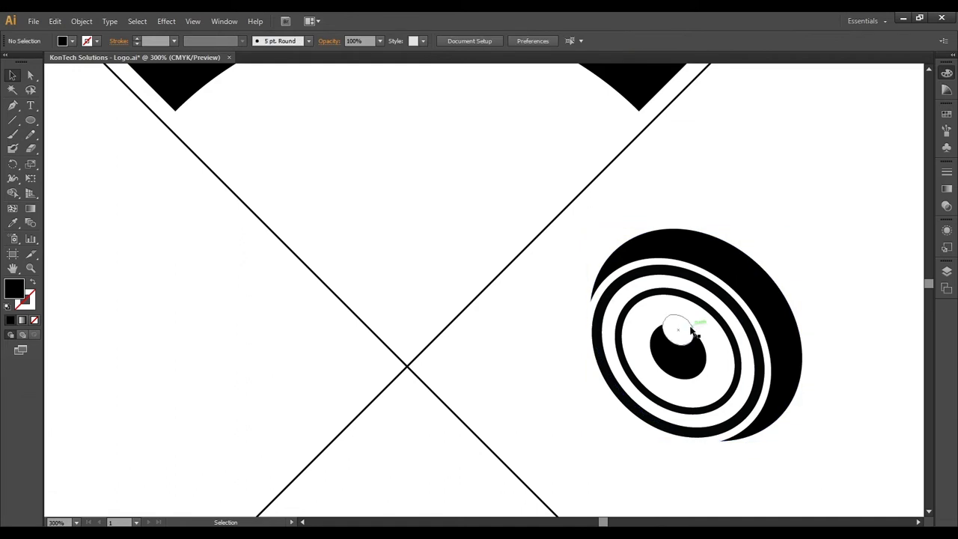
- Move the small white highlight ellipse to the pupil's lower edge and rotate it to lie nearly level
left_click_drag(683, 327, 714, 380)
left_click(822, 200)
left_click(800, 241)
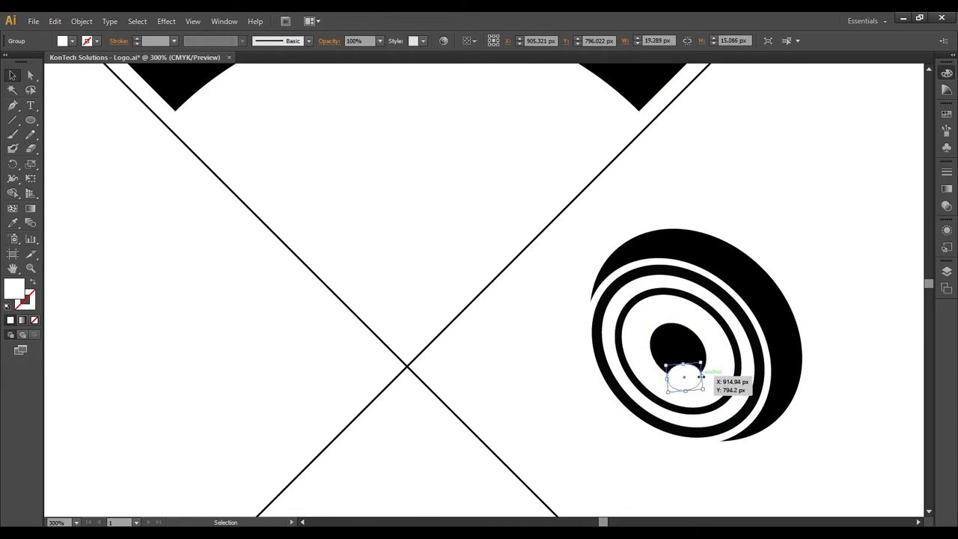
left_click(841, 177)
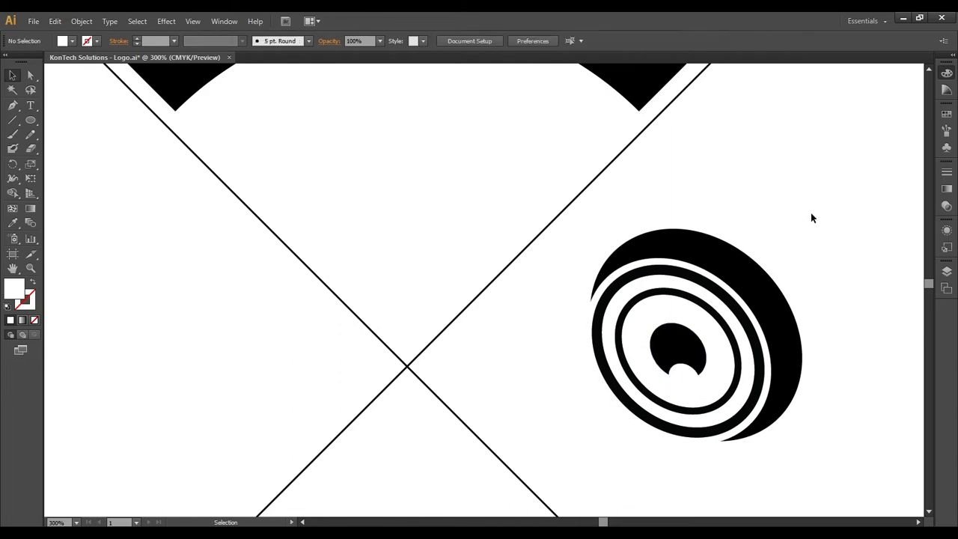
- Group the eye's parts and move the eye between the crossing lines beneath the arcs, its crescent edge touching the right-hand line
scroll(753, 203, "down", 2, "alt")
left_click(688, 311)
key("ctrl+g")
left_click(814, 233)
left_click_drag(815, 233, 781, 268)
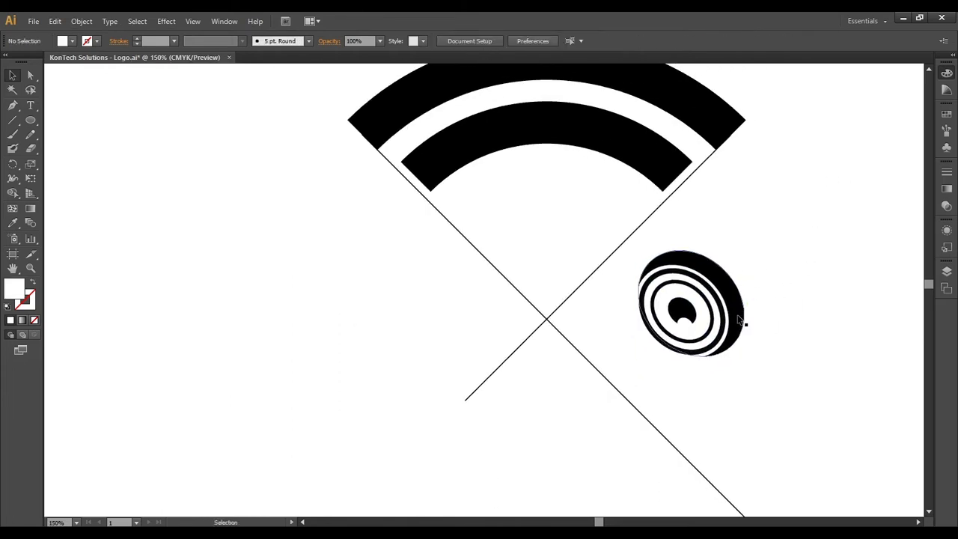
left_click_drag(731, 320, 550, 274)
scroll(558, 275, "up", 3, "alt")
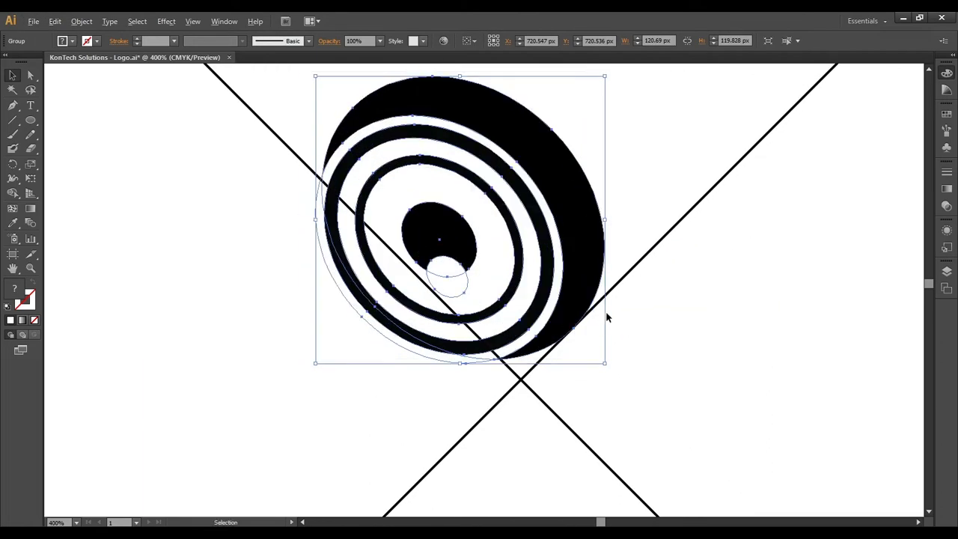
scroll(560, 317, "up", 5, "alt")
left_click_drag(533, 316, 534, 316)
scroll(534, 316, "down", 10)
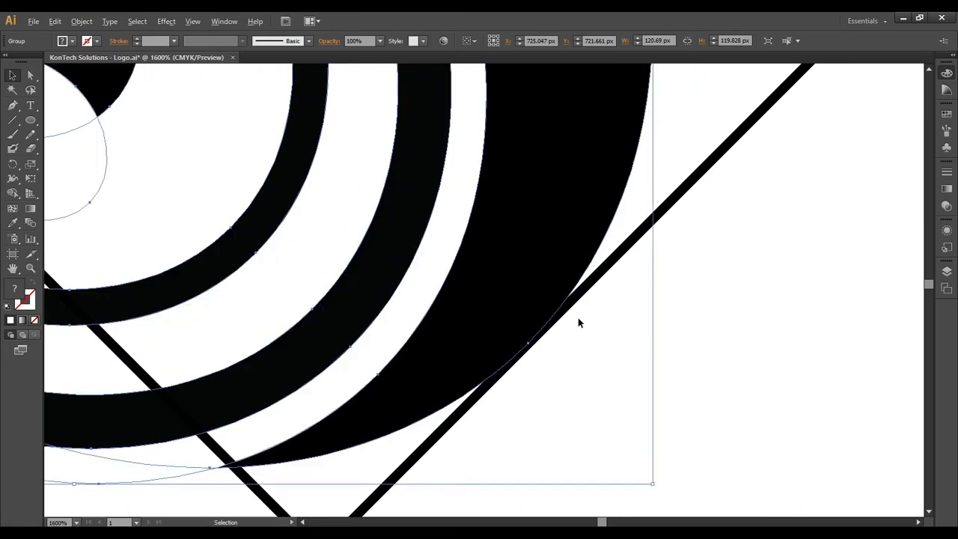
key("p")
scroll(573, 356, "up", 4)
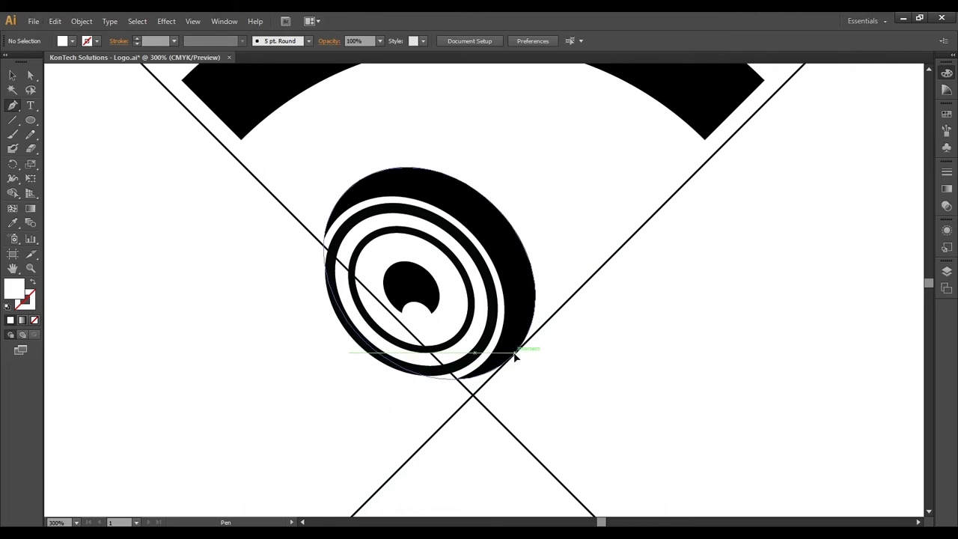
left_click(515, 358)
left_click(564, 310)
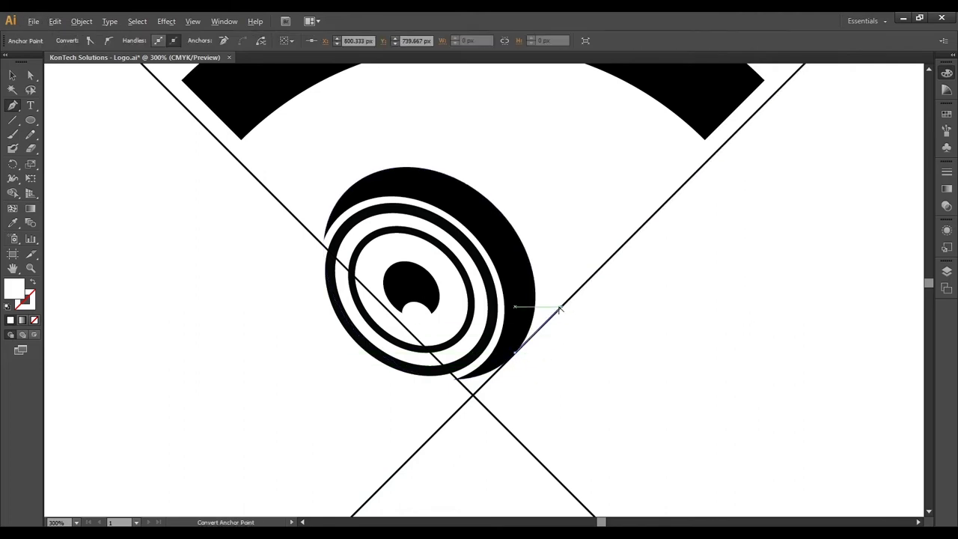
scroll(563, 311, "down", 4)
scroll(561, 277, "up", 3)
left_click_drag(533, 226, 486, 198)
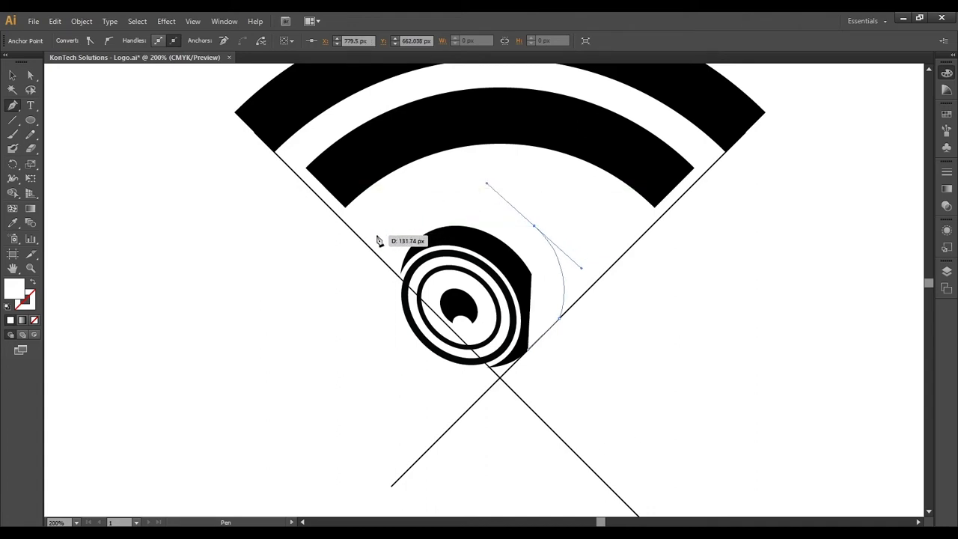
left_click_drag(353, 228, 333, 261)
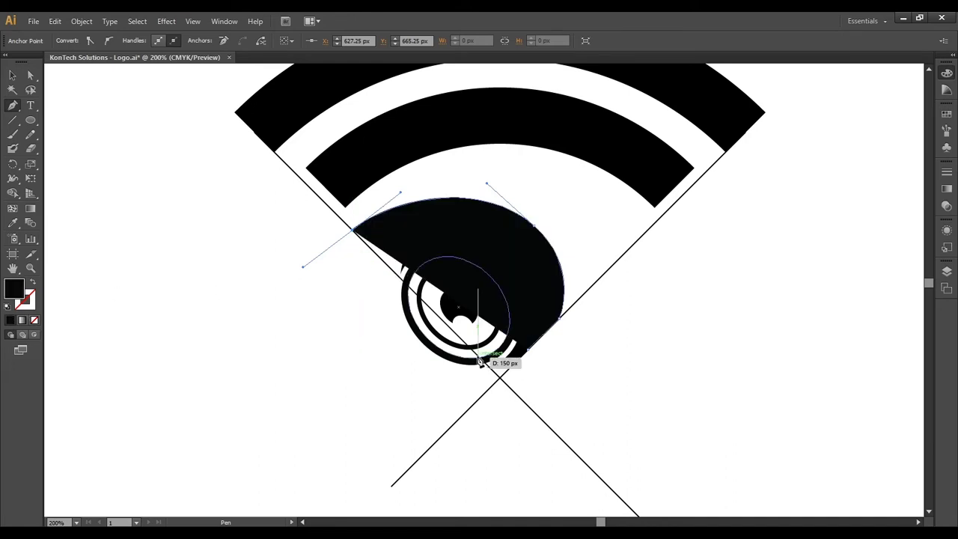
left_click(35, 321)
scroll(416, 217, "up", 2)
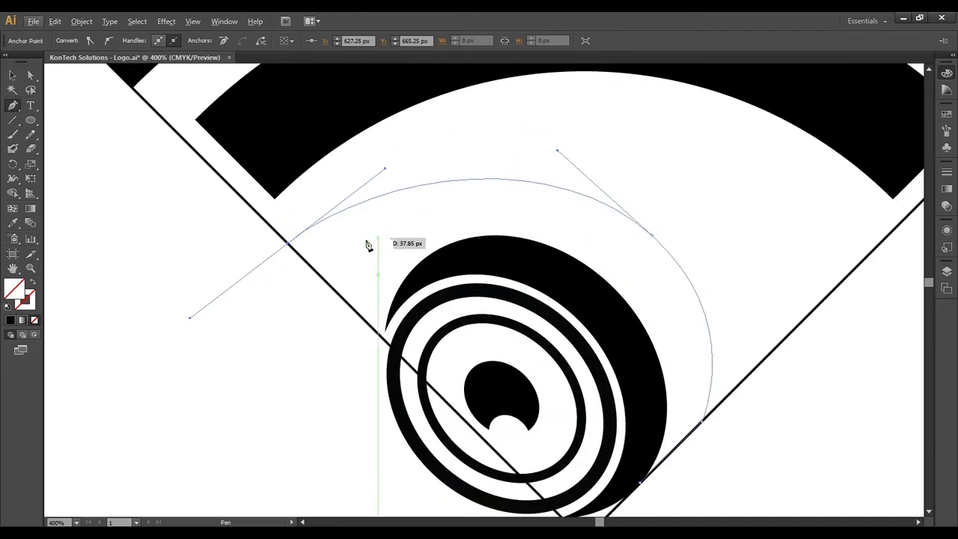
left_click(290, 241)
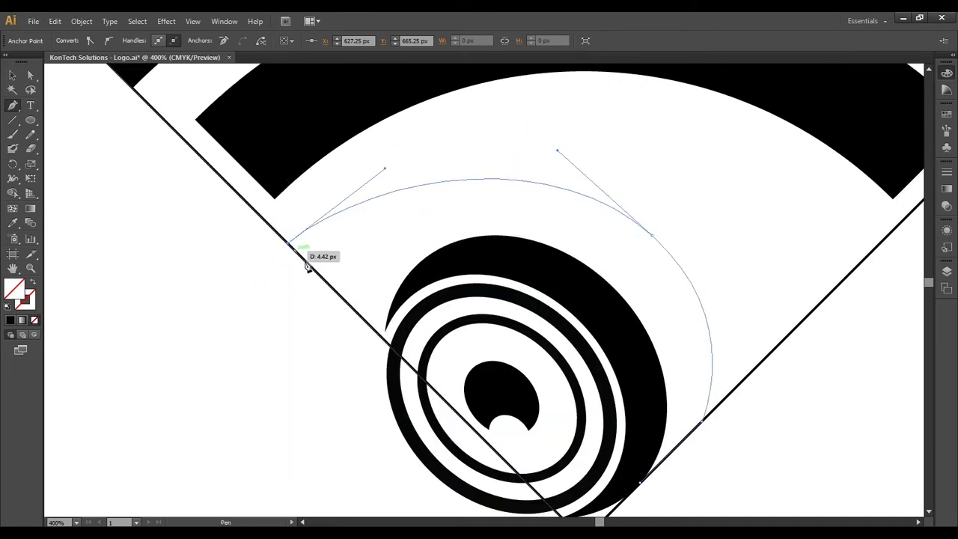
left_click(366, 321)
left_click_drag(580, 248, 737, 331)
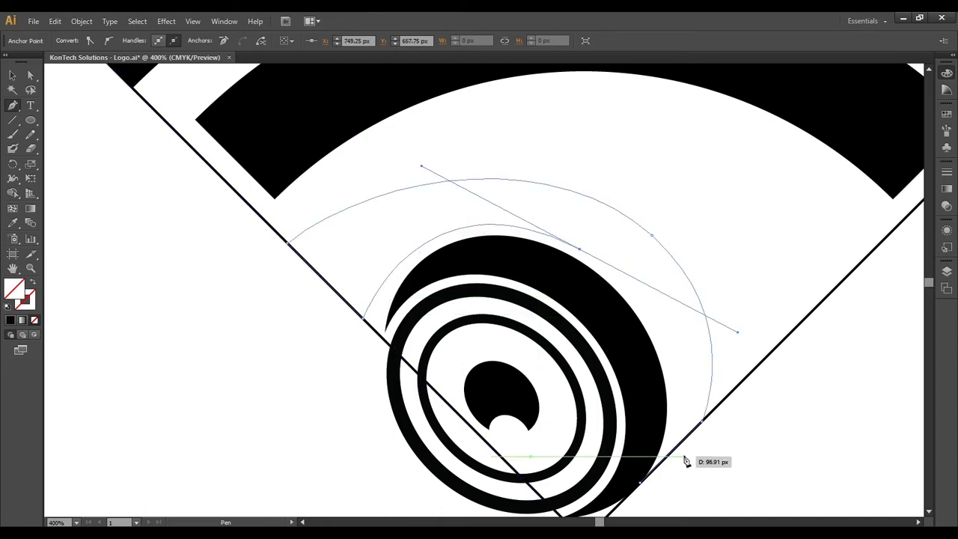
left_click_drag(640, 481, 631, 526)
key("ctrl+z")
key("ctrl+z")
key("ctrl+z")
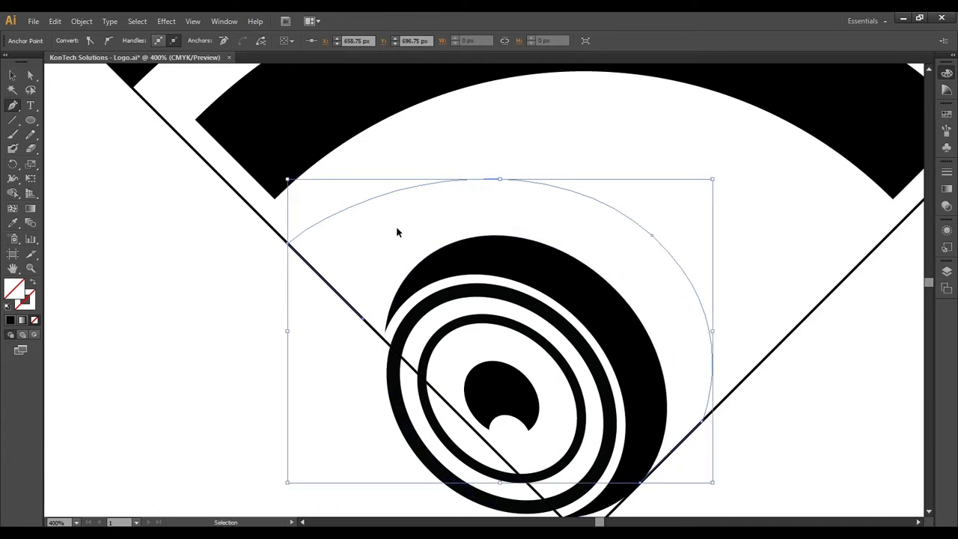
scroll(431, 225, "down", 3)
key("ctrl+shift+a")
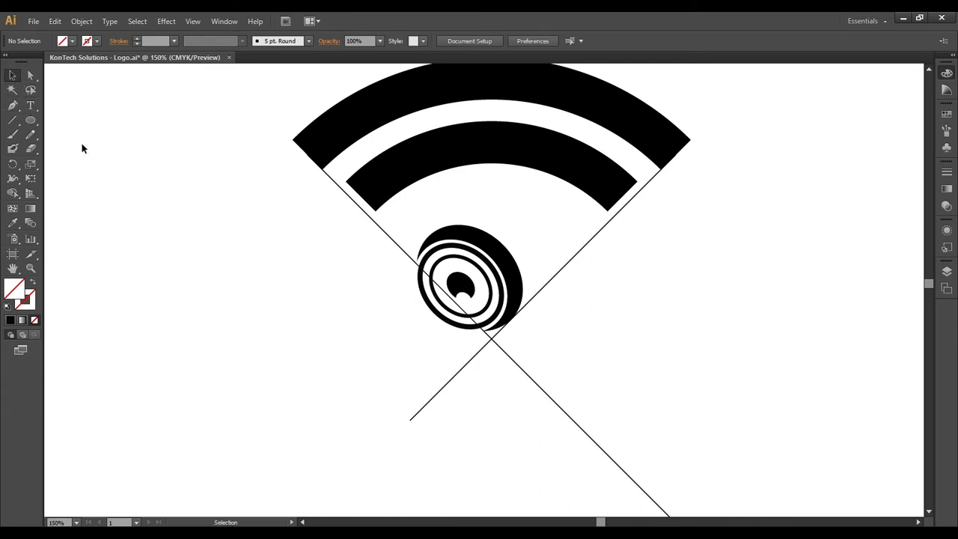
- Start a new Pen path where the eye's crescent edge touches the right-hand crossing line
left_click(14, 108)
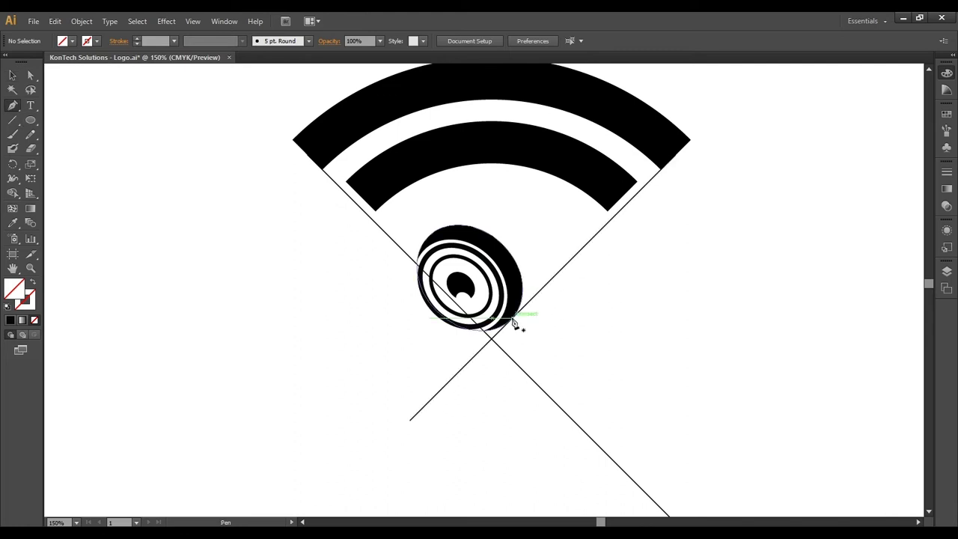
left_click(512, 315)
scroll(528, 265, "up", 3)
left_click_drag(558, 239, 551, 175)
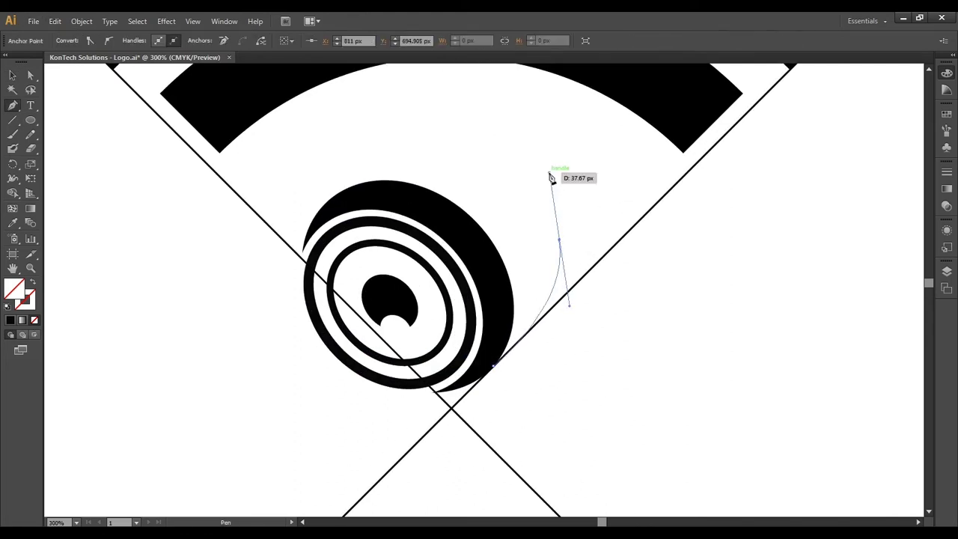
key("ctrl+z")
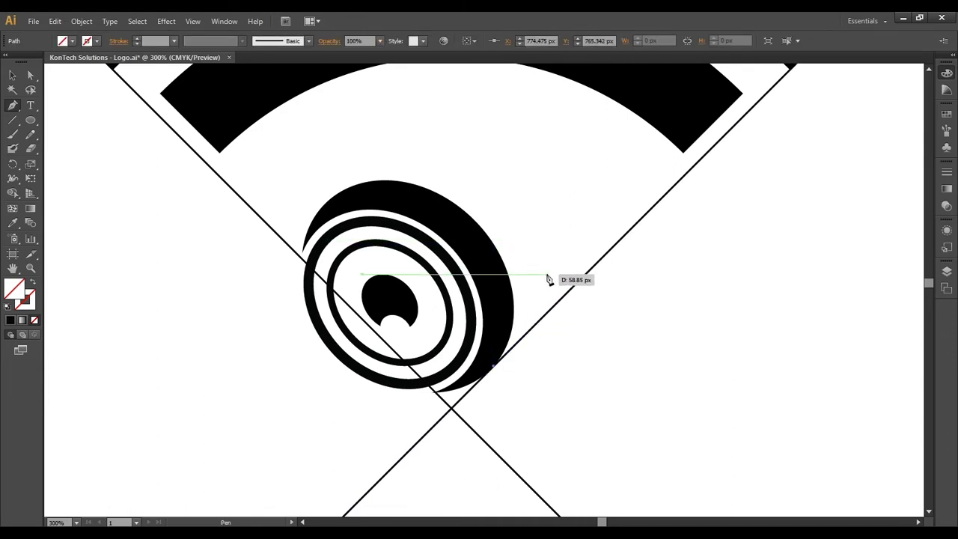
left_click_drag(550, 234, 551, 158)
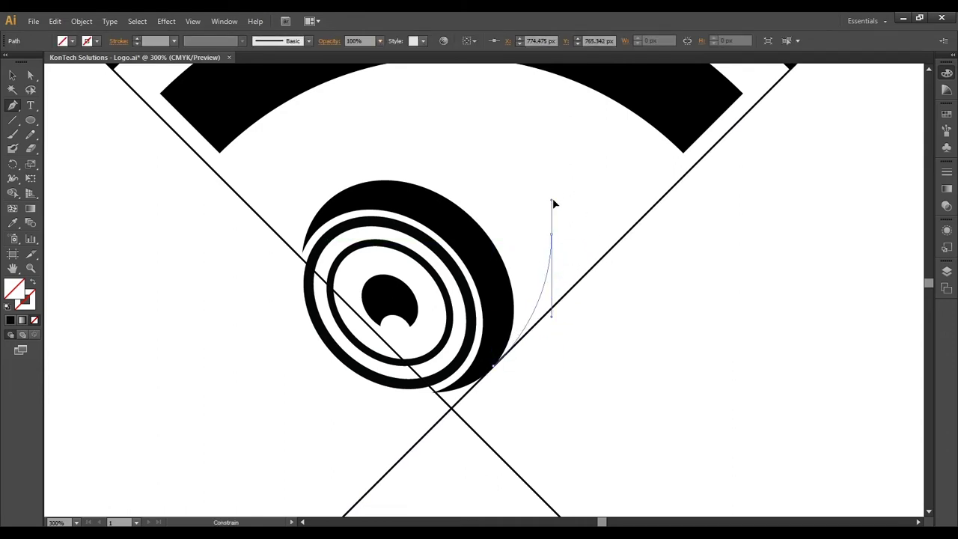
left_click_drag(552, 200, 552, 200)
left_click(638, 178)
key("ctrl+z")
key("ctrl+z")
- Curve the Pen path up to a pointed tip under the lower arc's right end and back over the eye to the left crossing line
left_click_drag(571, 255, 579, 206)
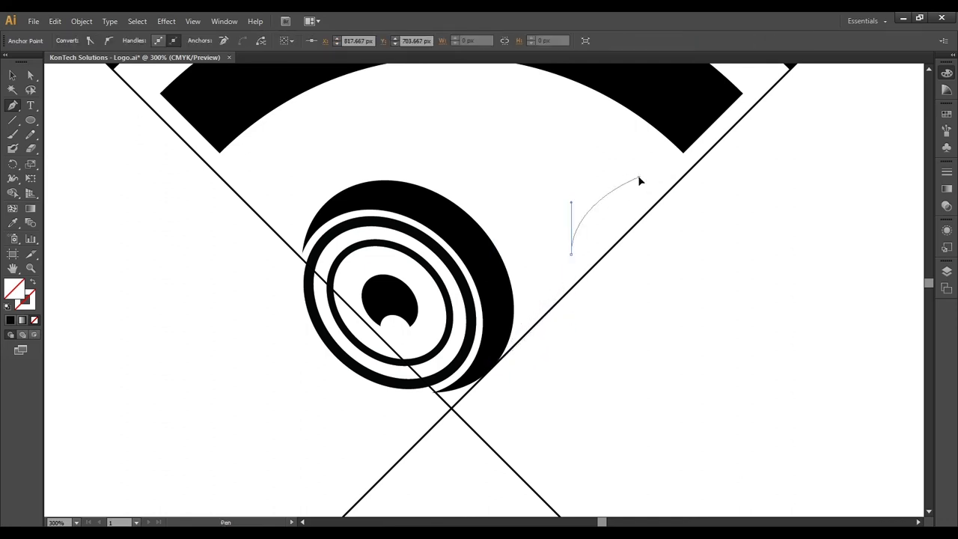
left_click(638, 177)
left_click_drag(522, 144, 543, 169)
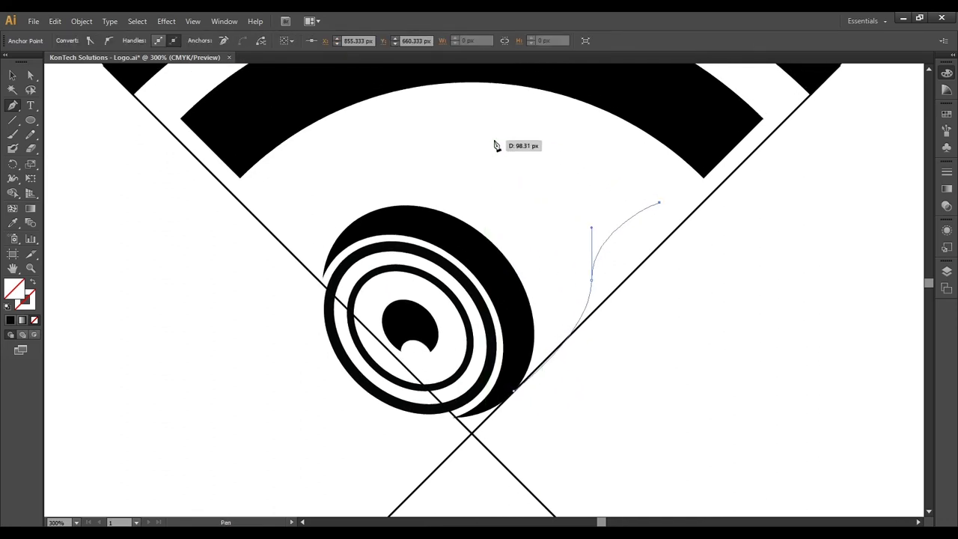
left_click_drag(494, 144, 381, 136)
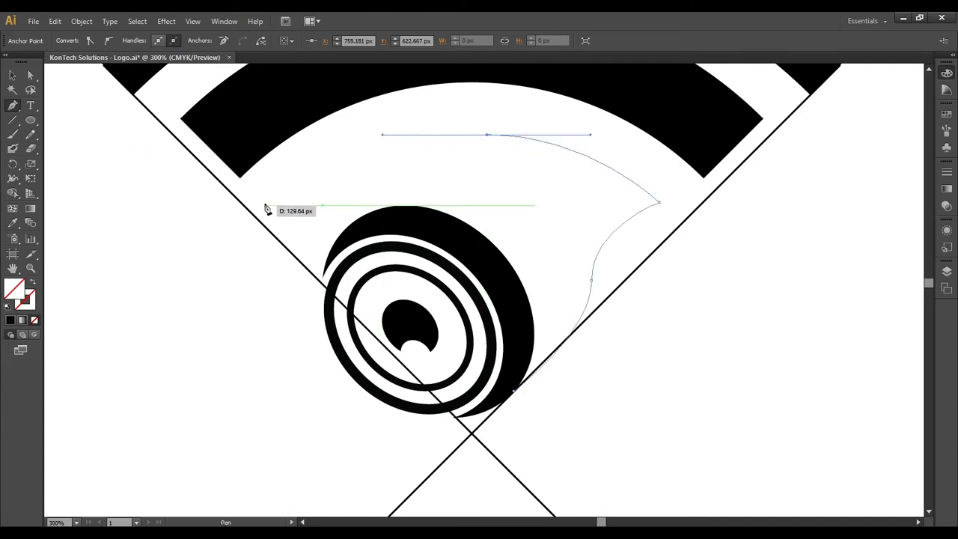
left_click_drag(270, 211, 223, 273)
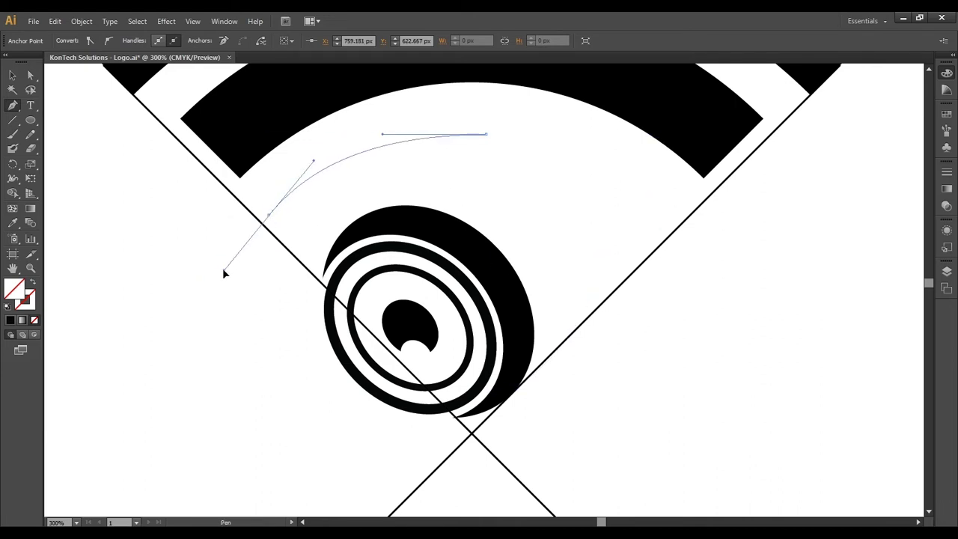
left_click_drag(283, 231, 284, 230)
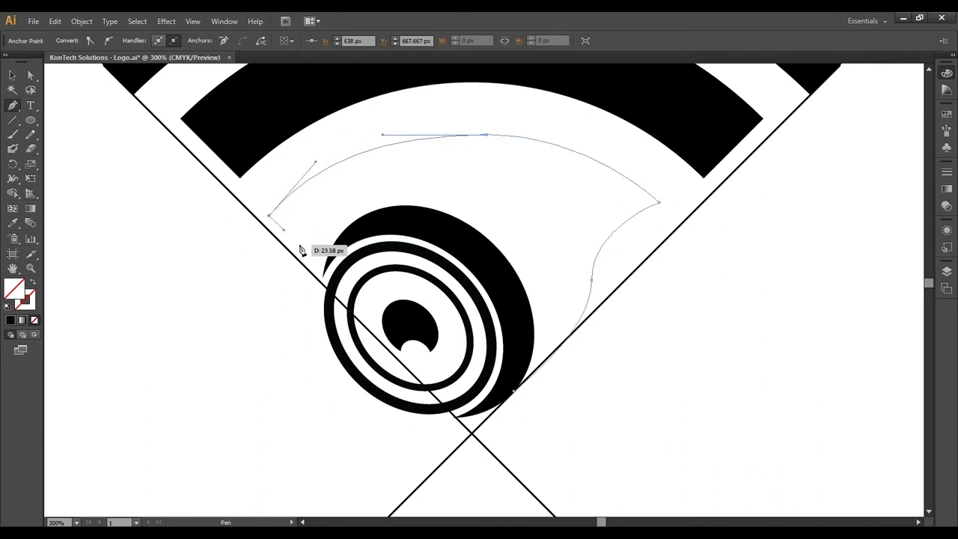
- Run the path's inner edge around the top of the eye, close it at its starting point and fill the shape black
left_click(301, 247)
left_click_drag(449, 205, 596, 280)
key("ctrl+z")
left_click_drag(525, 238, 520, 237)
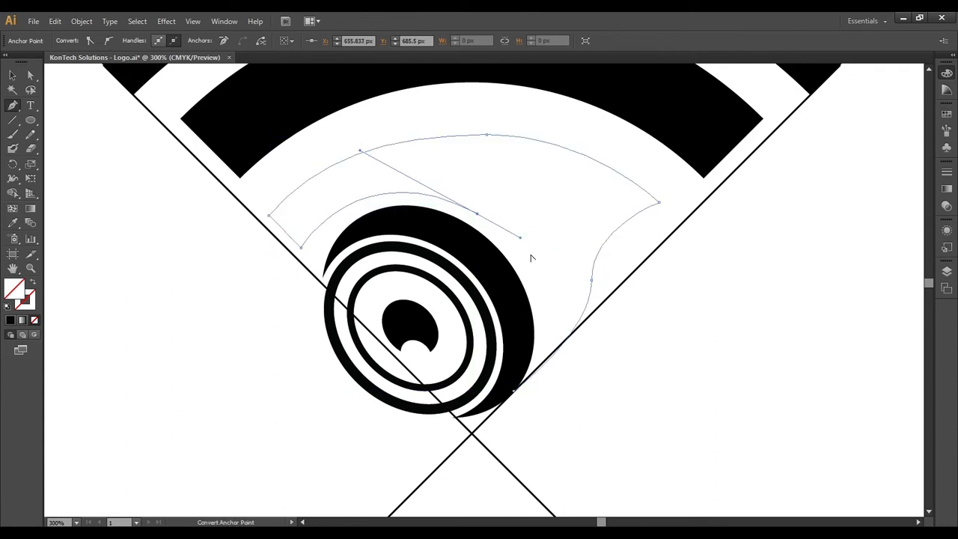
left_click_drag(514, 391, 474, 470)
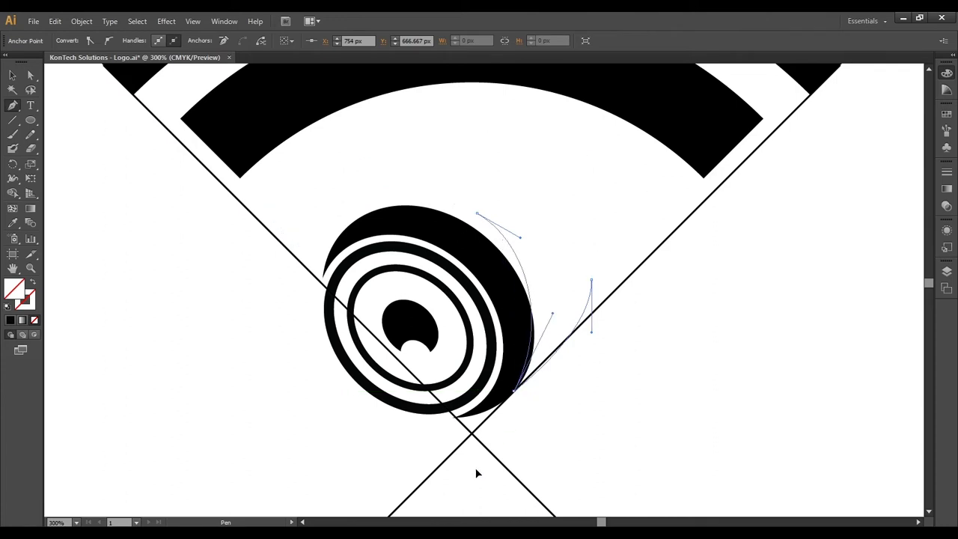
left_click(6, 320)
left_click(224, 348, "ctrl")
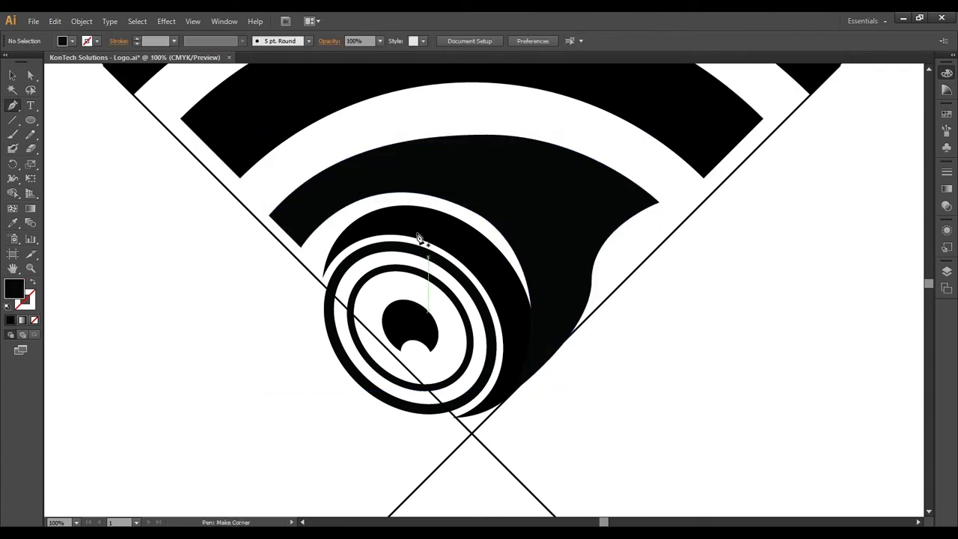
- Pull the hood shape's pointed tip outward and slant the curve of its right side toward the right-hand crossing line
key("ctrl+1")
scroll(493, 234, "up", 2)
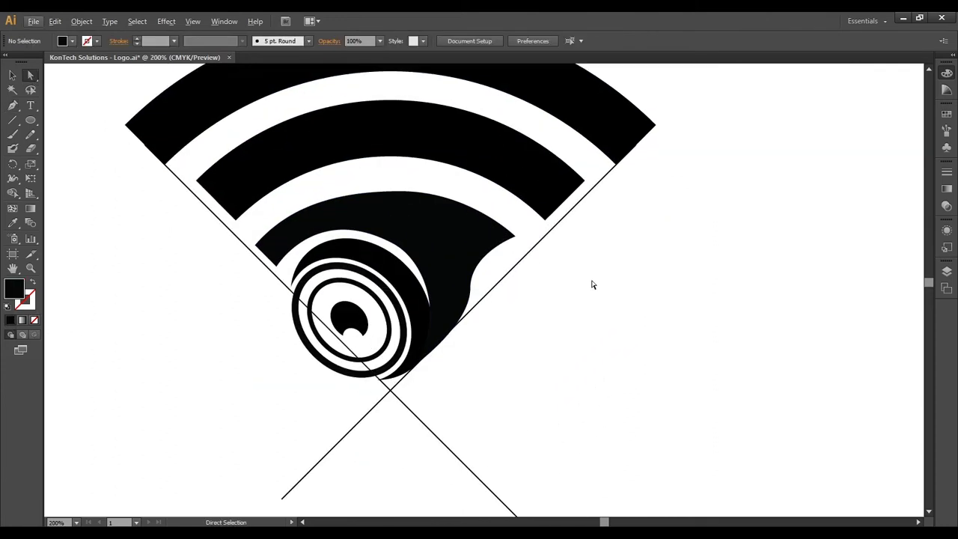
left_click_drag(514, 237, 529, 236)
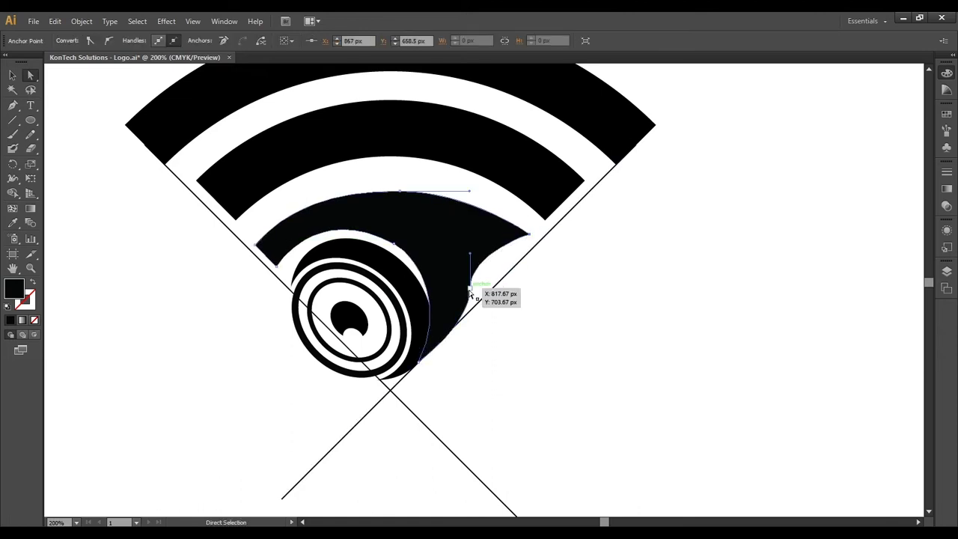
left_click_drag(471, 288, 474, 287)
left_click_drag(474, 252, 489, 234)
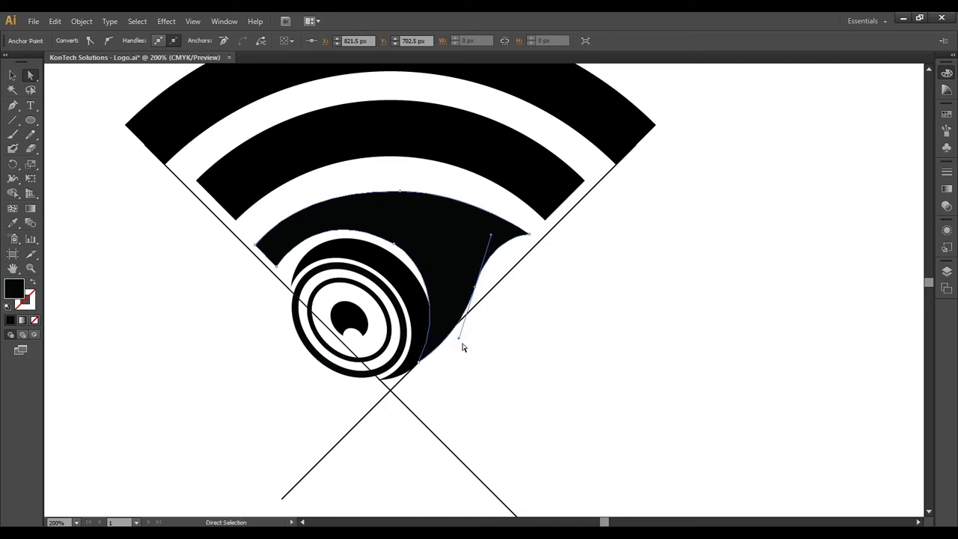
- Move the hood's lowest anchor to the crescent's bottom tip and bend its inner curve around the eye
left_click(489, 372)
left_click_drag(438, 346, 383, 378)
left_click_drag(407, 331, 438, 385)
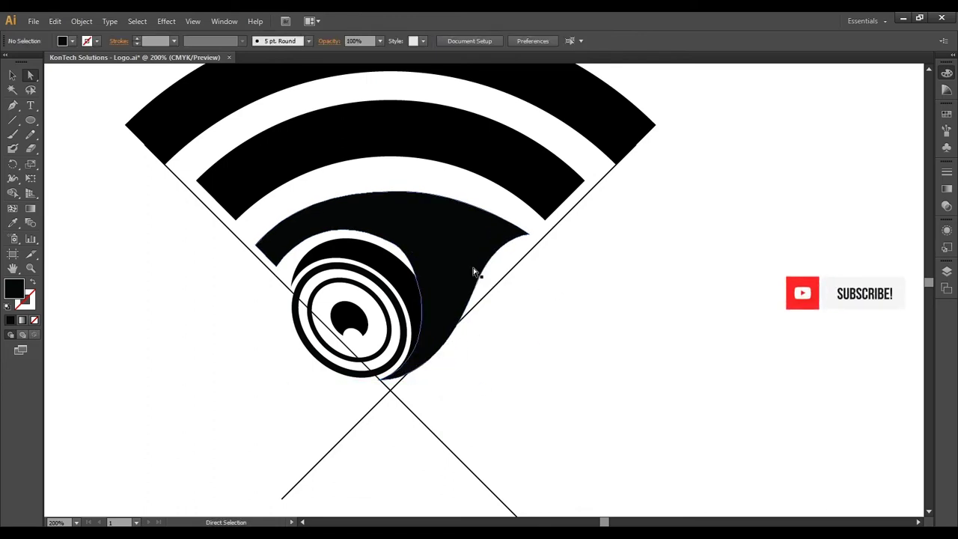
- Adjust the direction handles of the hood's inner anchor to shape the white gap following the eye's upper rim
left_click(401, 250)
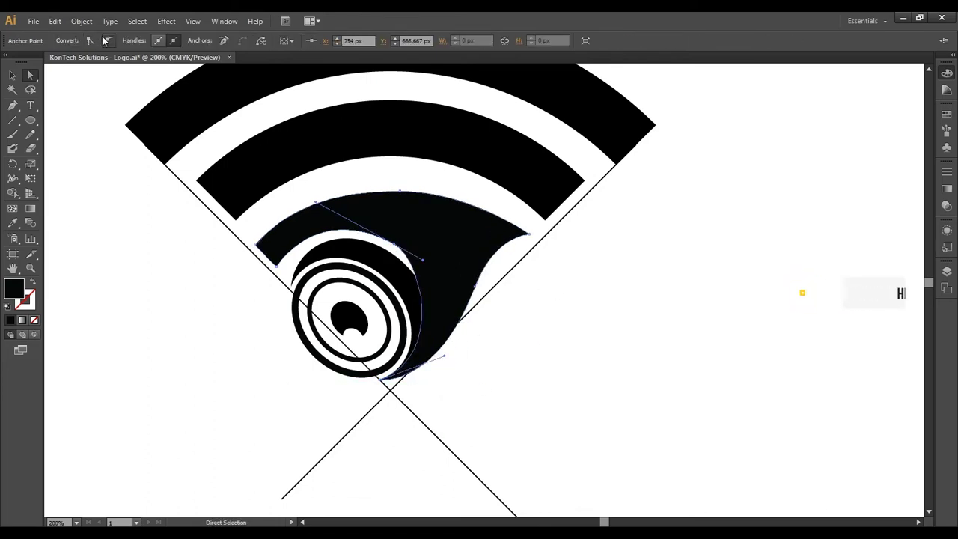
left_click_drag(422, 263, 434, 274)
mouse_move(317, 198)
left_mouse_down()
mouse_move(299, 188)
mouse_move(308, 188)
left_mouse_up()
left_click_drag(448, 280, 447, 285)
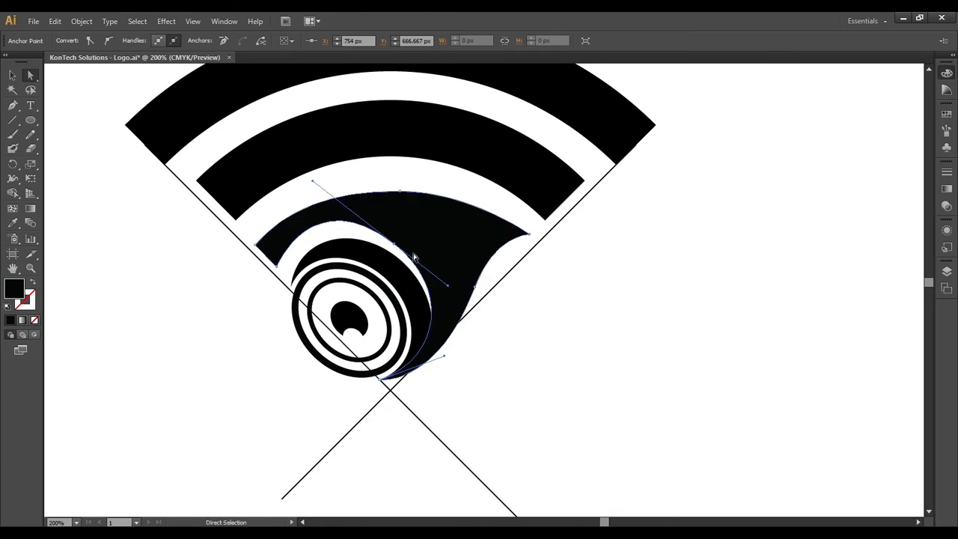
left_click_drag(315, 182, 317, 186)
mouse_move(449, 288)
left_mouse_down()
mouse_move(439, 282)
mouse_move(445, 288)
left_mouse_up()
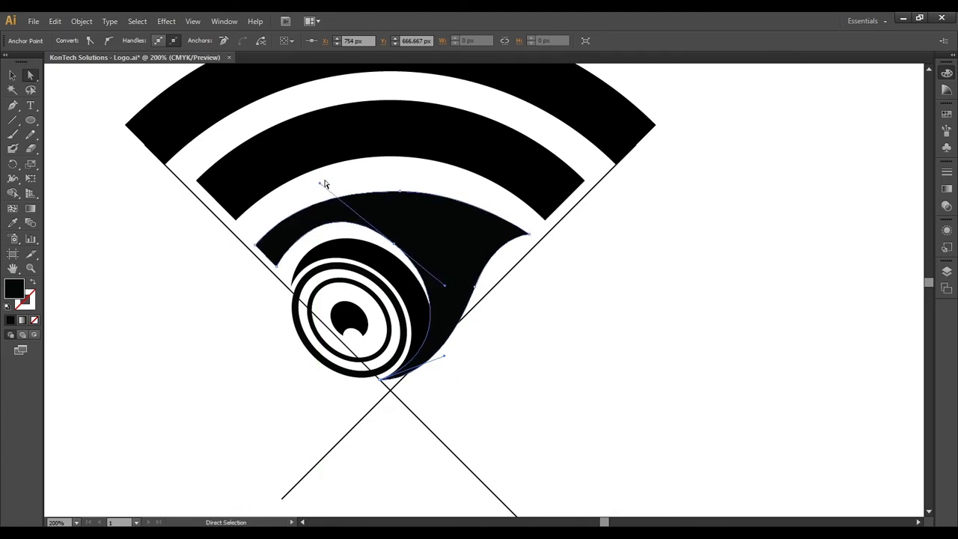
left_click_drag(325, 183, 328, 196)
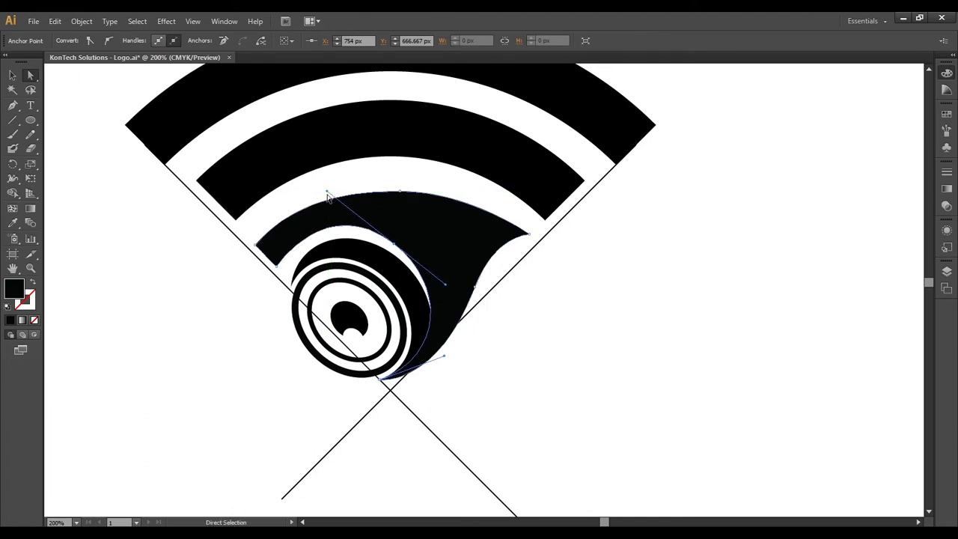
left_click(337, 177)
- Extend the hood's upper left corner to the left crossing line and nudge its top anchor up slightly
left_click_drag(258, 245, 249, 239)
left_click_drag(398, 192, 401, 194)
left_click(401, 192)
key("Up")
key("Up")
key("Up")
key("Up")
key("Up")
key("Up")
key("Up")
key("Up")
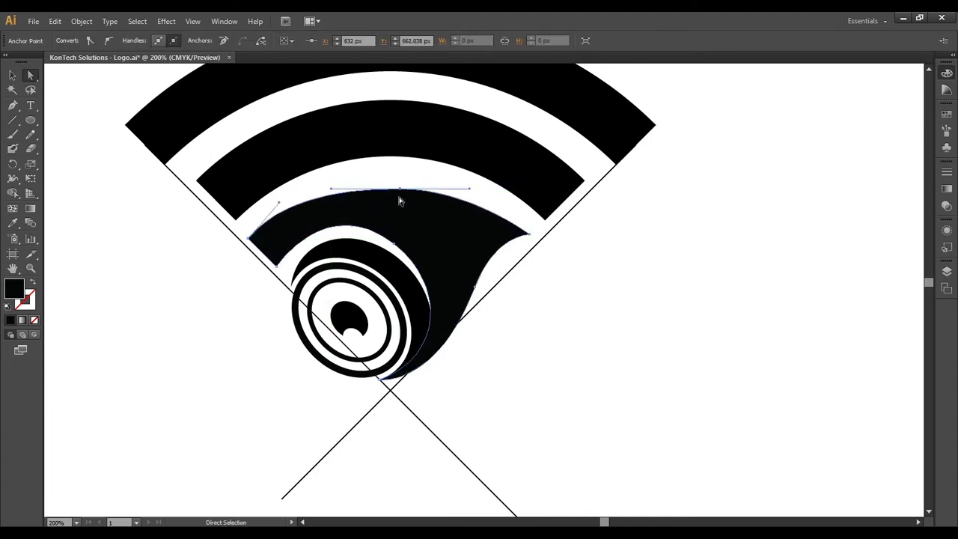
- Raise the hood's top anchor and extend its pointed tip to the right-hand crossing line
left_click(541, 252)
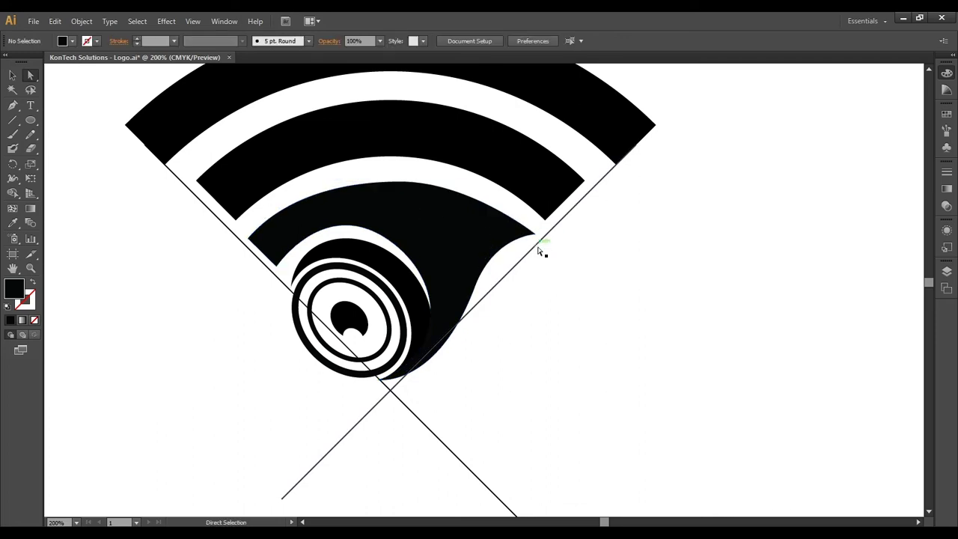
left_click(27, 123)
scroll(330, 187, "down", 2)
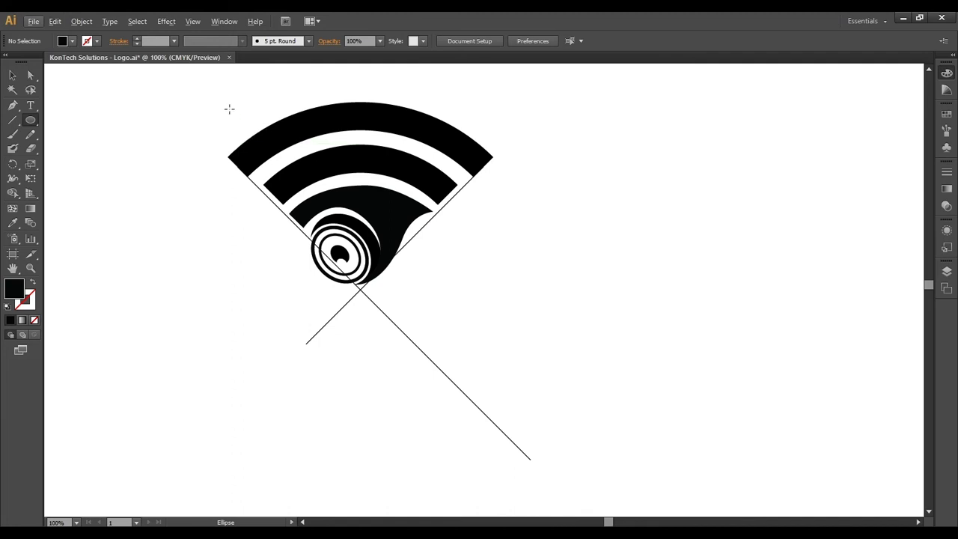
mouse_move(231, 115)
left_mouse_down()
mouse_move(449, 331)
mouse_move(507, 366)
left_mouse_up()
key("ctrl+z")
- Widen the middle Wi-Fi arc to about 314 px so both of its ends reach the crossing lines
left_click(12, 76)
scroll(121, 127, "up", 1)
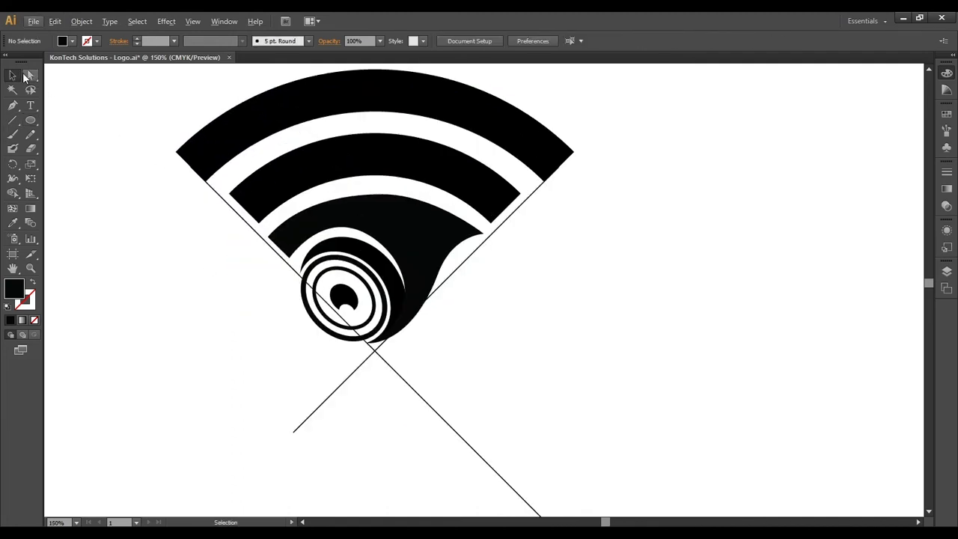
left_click(325, 145)
left_click(628, 186)
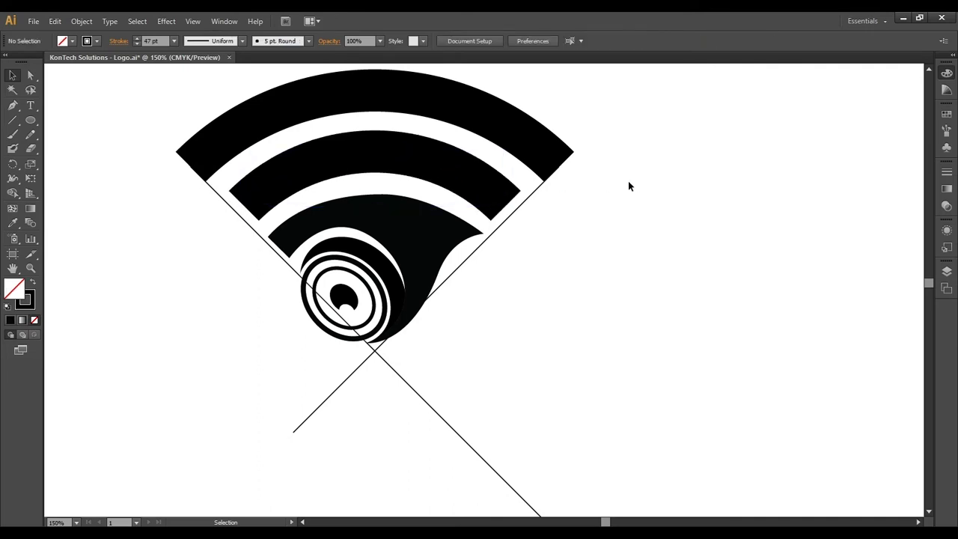
left_click(435, 179)
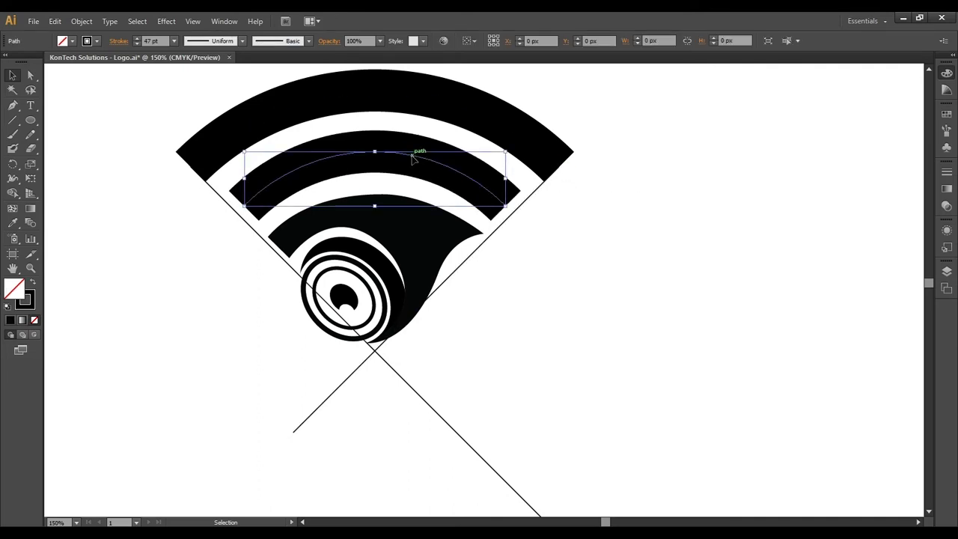
mouse_move(504, 156)
left_mouse_down()
mouse_move(522, 154)
mouse_move(509, 159)
left_mouse_up()
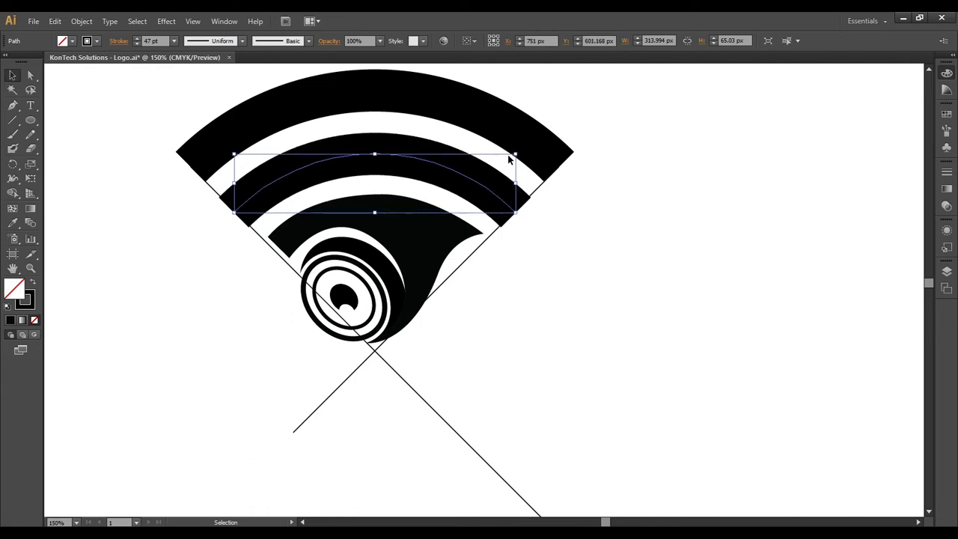
left_click(595, 199)
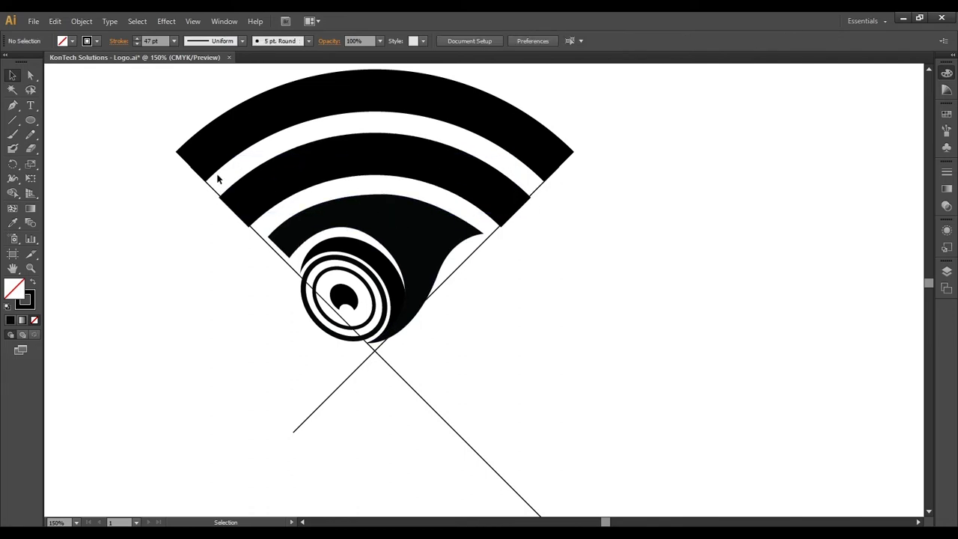
- Expand the middle arc's stroke into a filled black shape
scroll(565, 257, "down", 3)
scroll(482, 239, "up", 4)
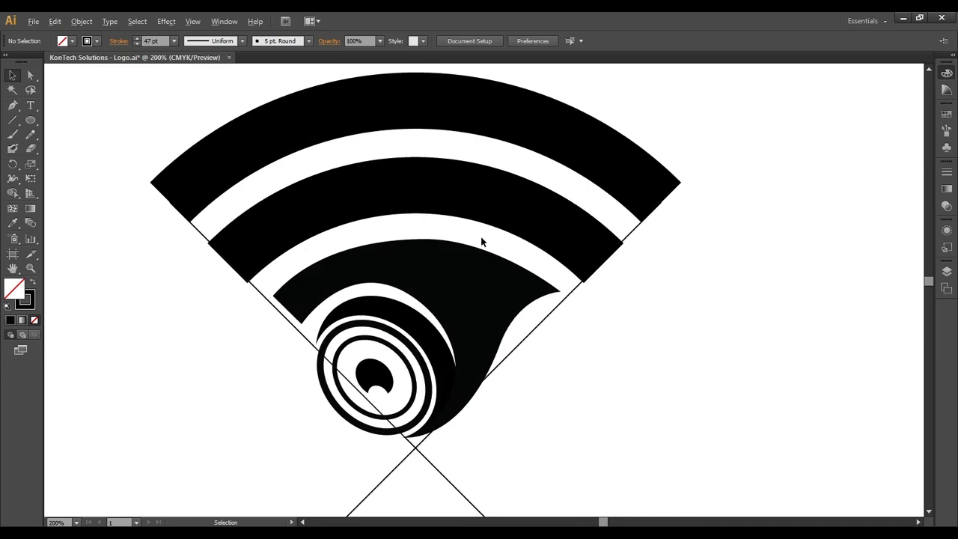
left_click(446, 188)
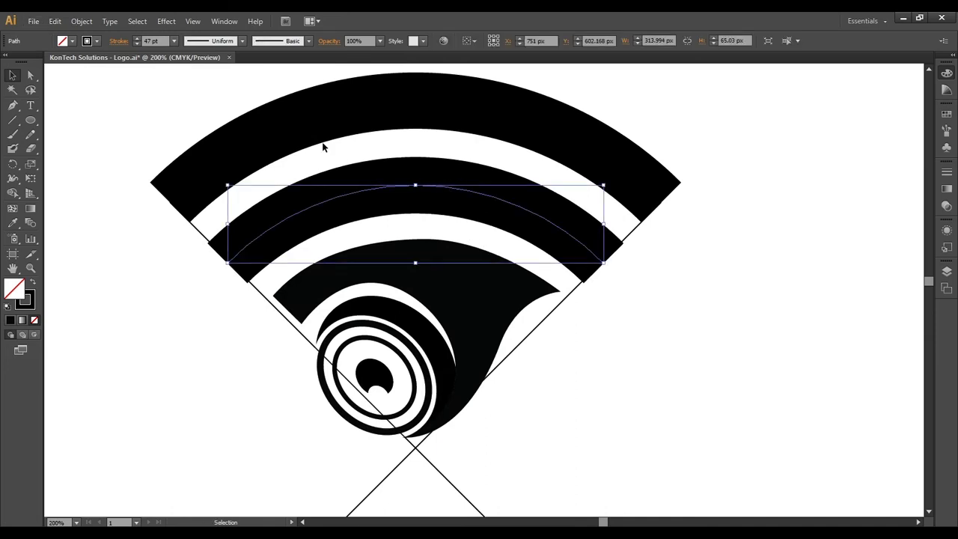
left_click(99, 150)
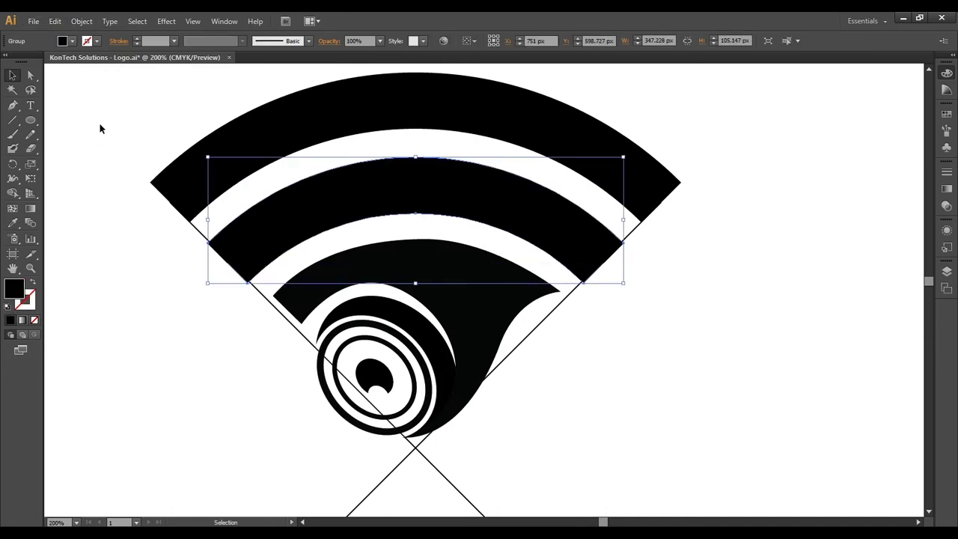
- Give the expanded middle arc a white stroke thick enough to reach the outer arc's inner edge
scroll(149, 39, "up", 15)
scroll(150, 40, "up", 20)
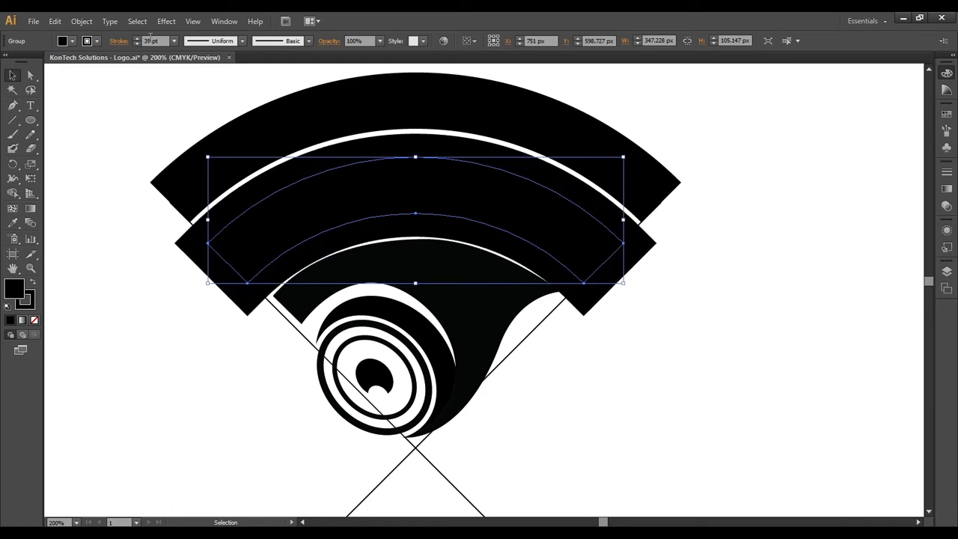
scroll(149, 40, "up", 6)
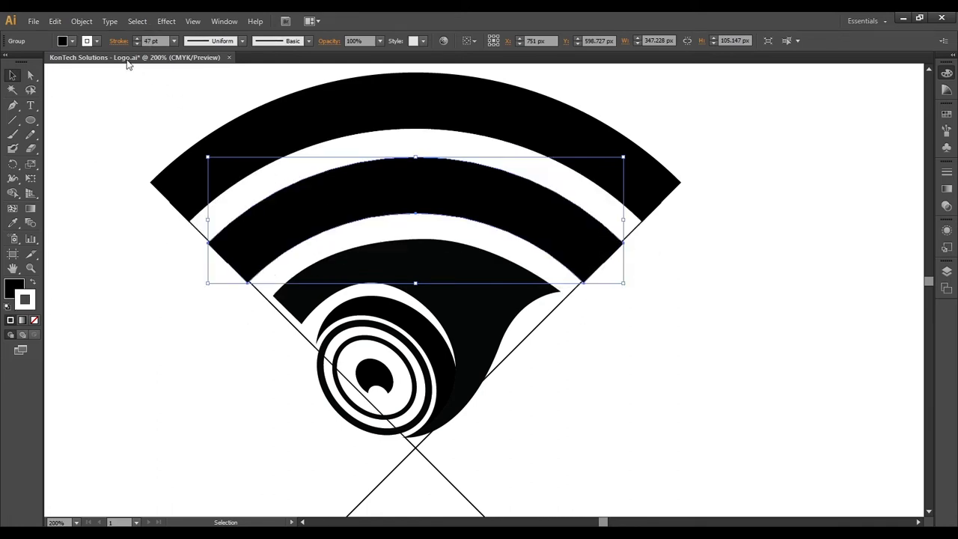
scroll(146, 40, "up", 1)
- Expand and ungroup the middle arc with its white stroke, and arrange the hood behind the resulting white band
left_click(80, 21)
left_click(102, 142)
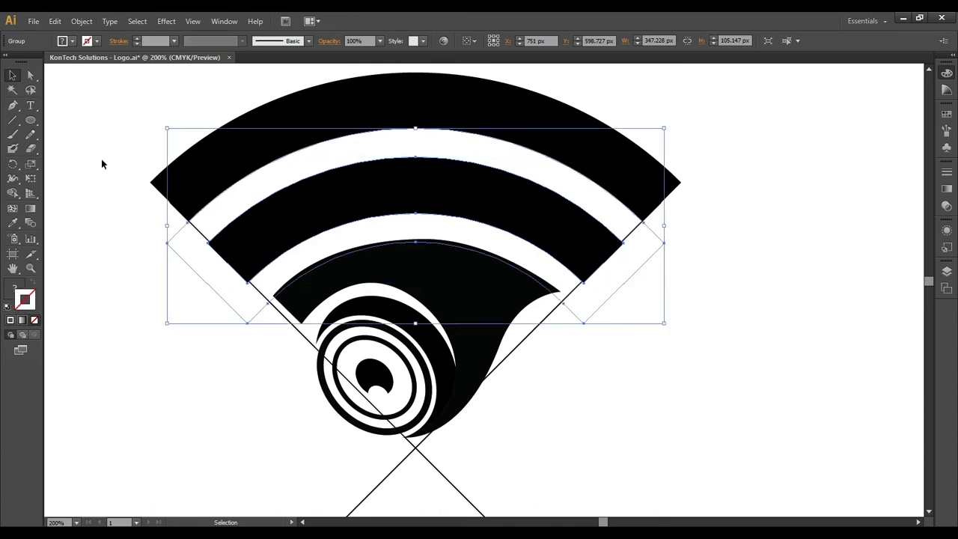
key("ctrl+shift+g")
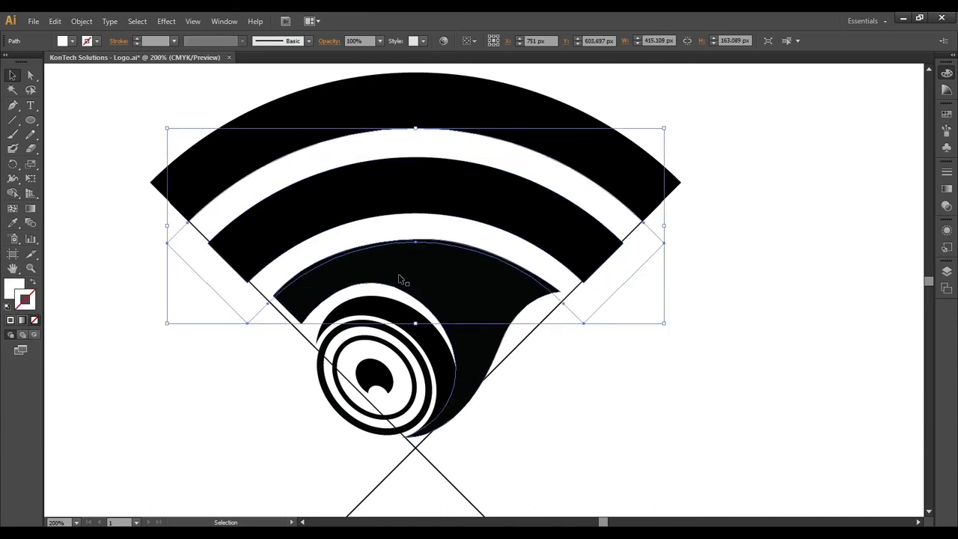
left_click(418, 265)
left_click(651, 320)
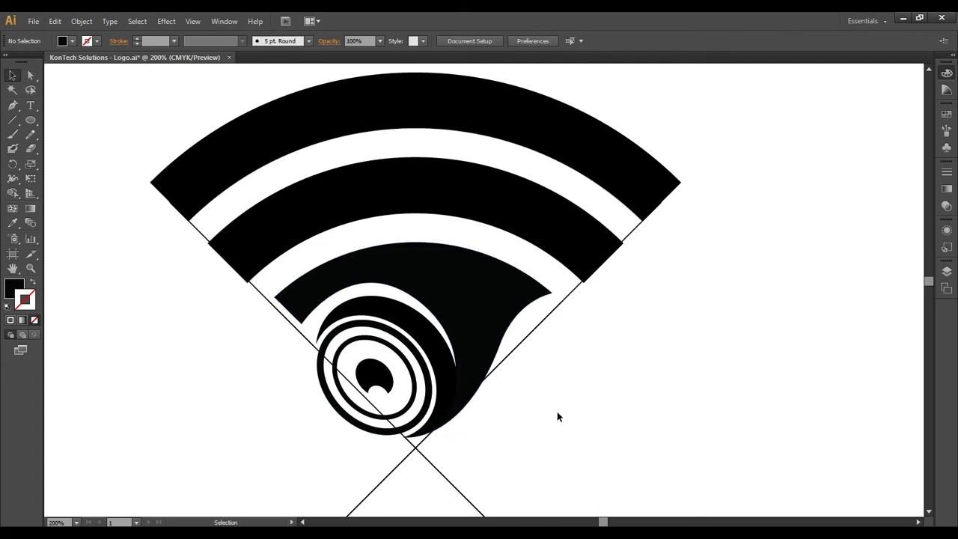
- Delete both crossing guide lines
left_click_drag(395, 486, 390, 486)
key("Delete")
scroll(513, 317, "down", 2)
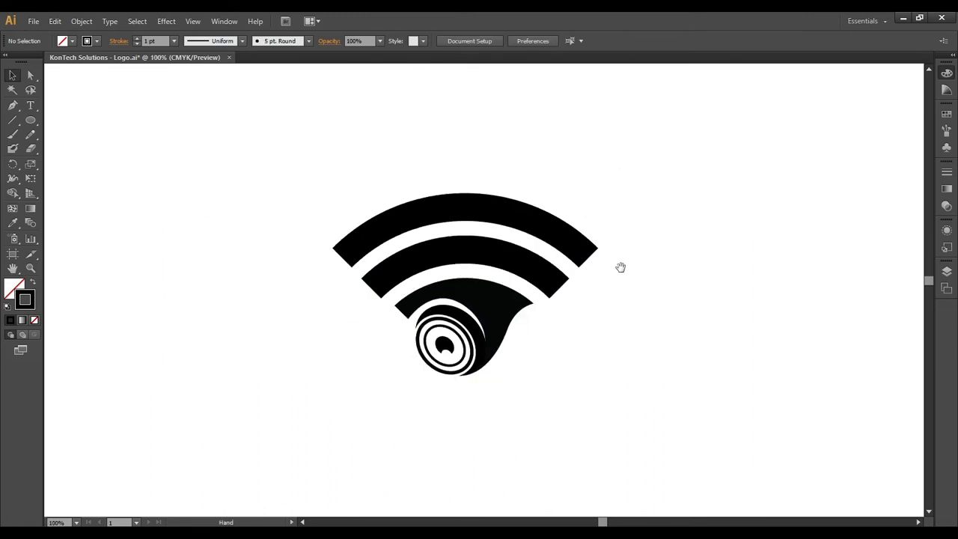
- Trim the hood's upper edge and pointed tip with the white band shape beneath the middle arc
left_click_drag(632, 284, 615, 264)
scroll(550, 267, "up", 1, "alt")
left_click(535, 293)
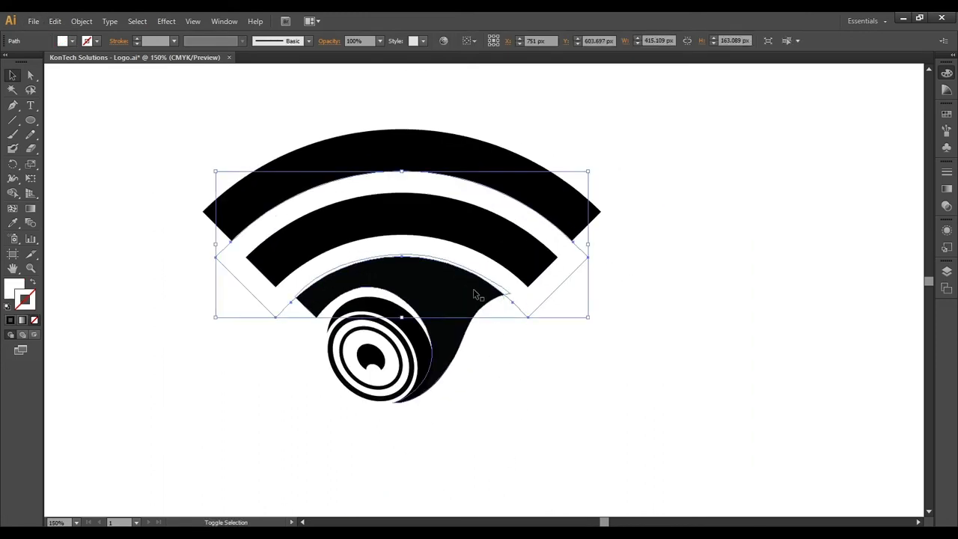
left_click(476, 296, "shift")
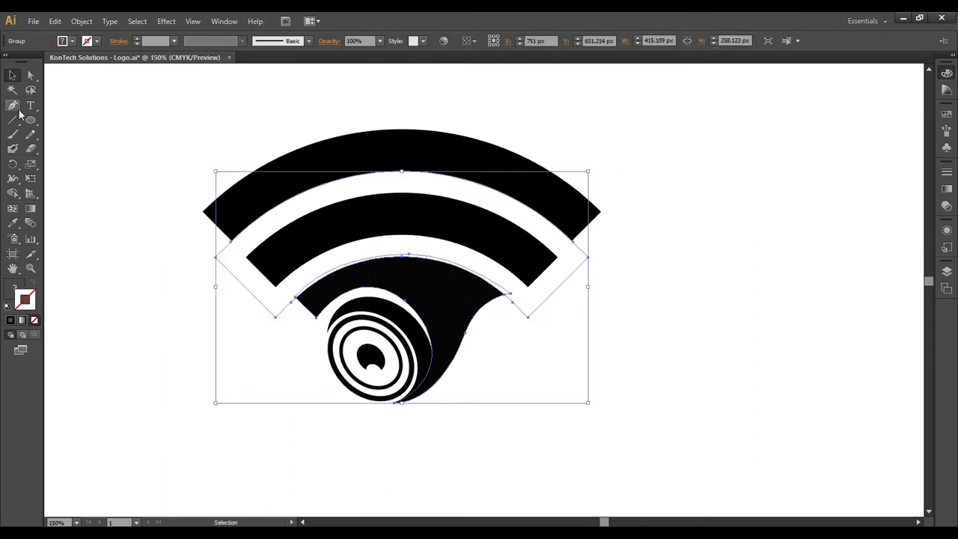
left_click(502, 335)
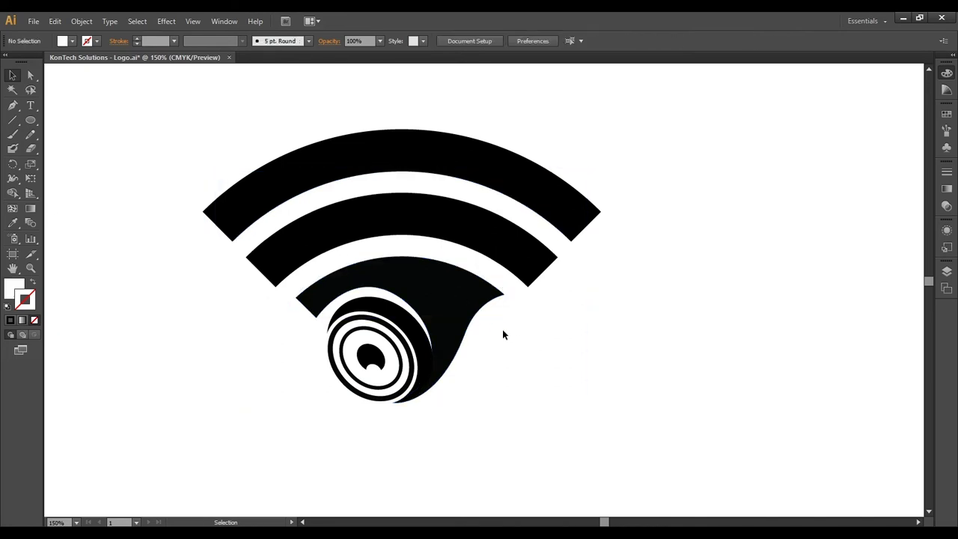
- Lengthen the upper direction handle of the hood's inner anchor to reshape the white gap above the eye
scroll(365, 298, "up", 2, "alt")
left_click(30, 76)
left_click(402, 288)
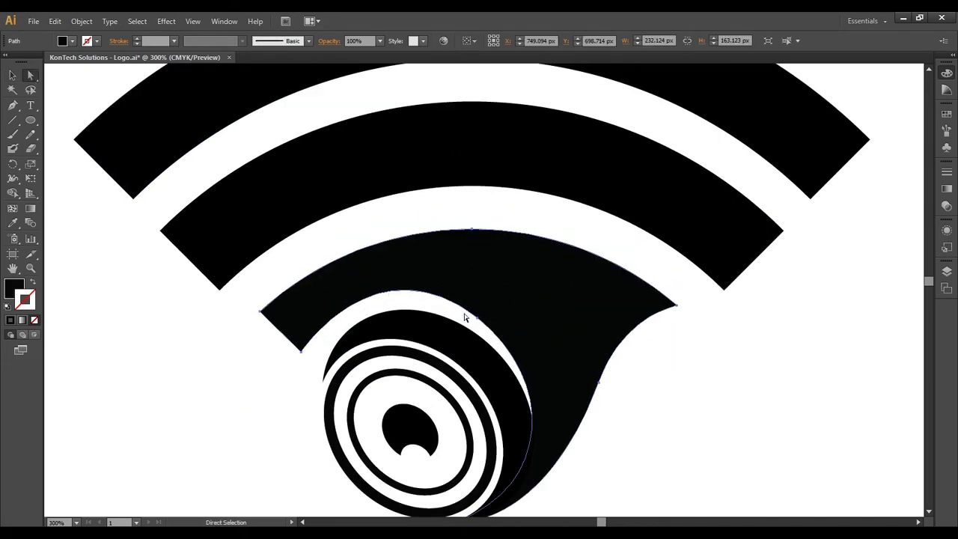
left_click(478, 320)
mouse_move(378, 240)
left_mouse_down()
mouse_move(383, 247)
mouse_move(364, 247)
left_mouse_up()
left_click(641, 365)
scroll(588, 355, "down", 1)
left_click_drag(682, 363, 661, 366)
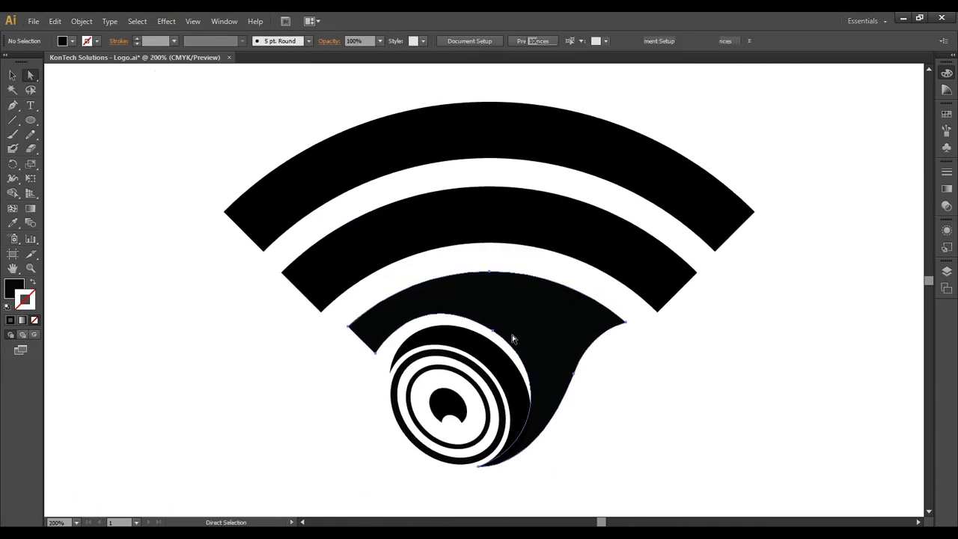
- Move the hood's inner anchor slightly up and away from the eye, and shorten its upper direction handle
scroll(505, 334, "up", 1)
left_click(502, 334)
left_click(490, 329)
left_click_drag(490, 330, 495, 326)
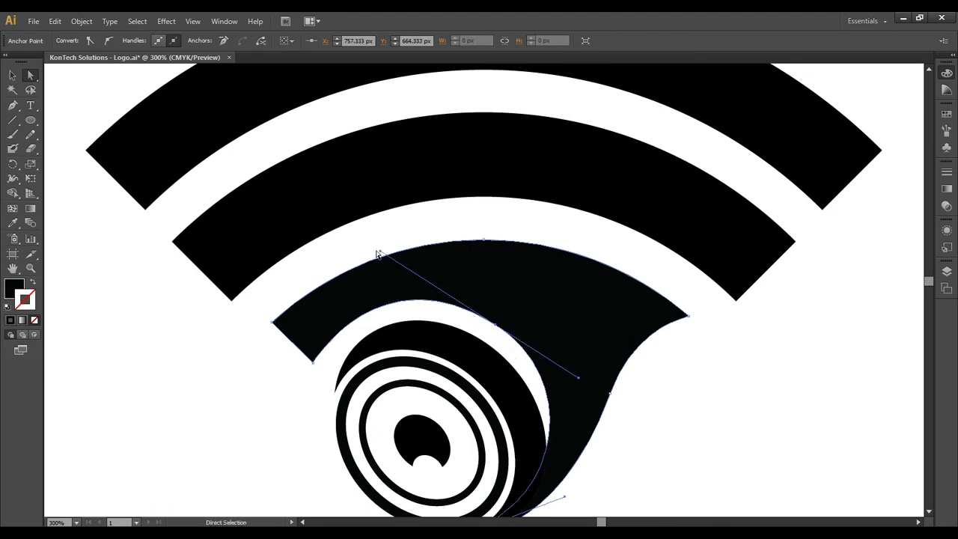
left_click_drag(380, 253, 389, 259)
key("ctrl+shift+a")
scroll(635, 365, "down", 2)
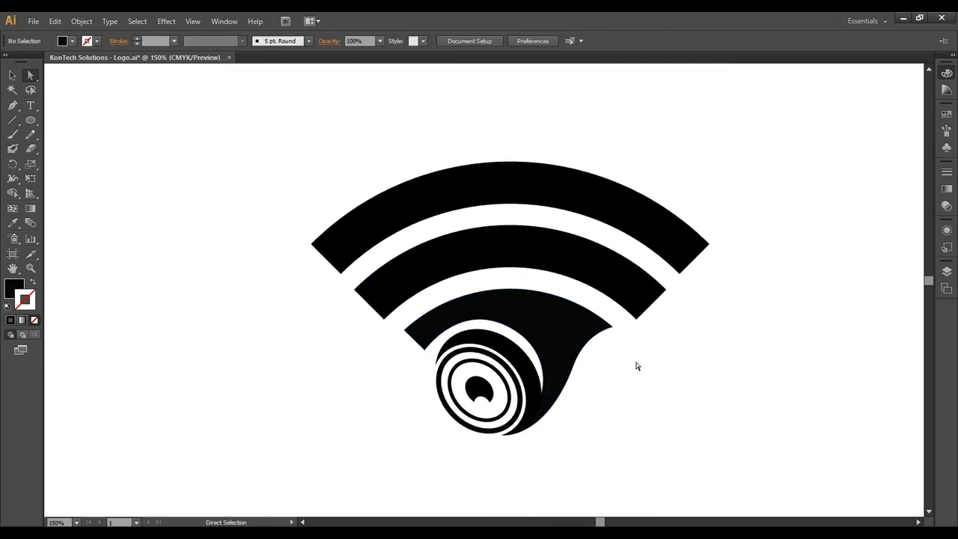
- Shorten the lower direction handle of the hood's inner anchor to refine the curve beside the eye
scroll(541, 346, "up", 2)
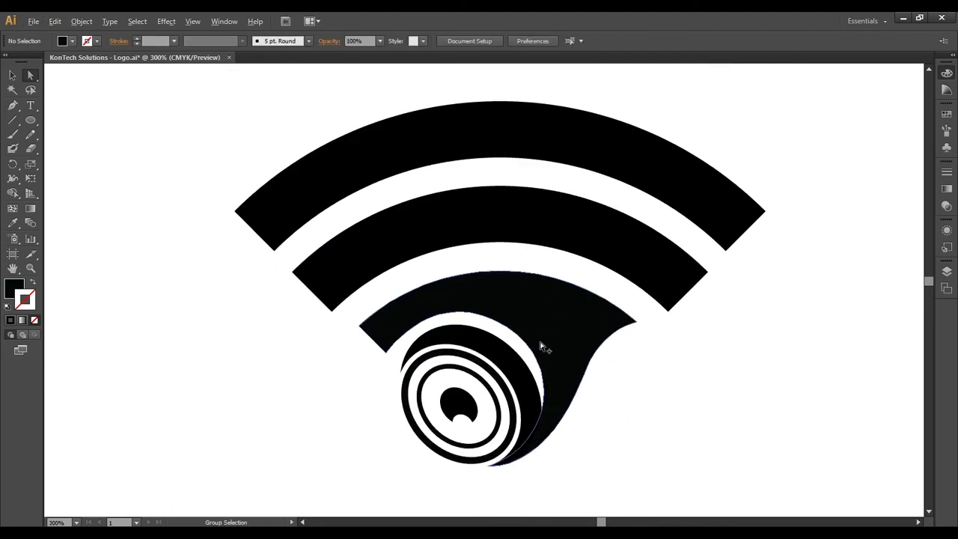
left_click(490, 317)
left_click_drag(573, 373, 566, 368)
left_click(641, 393)
scroll(641, 398, "down", 3)
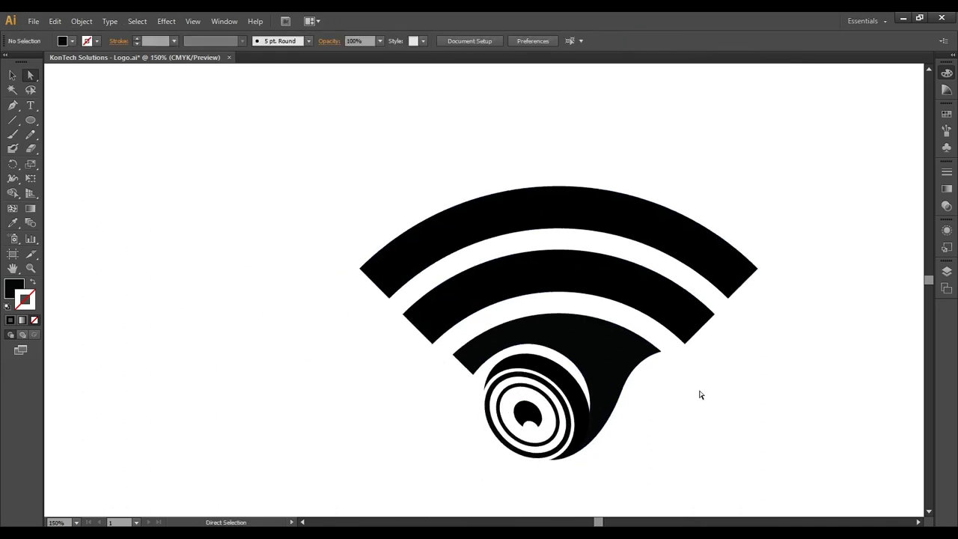
scroll(642, 382, "up", 1)
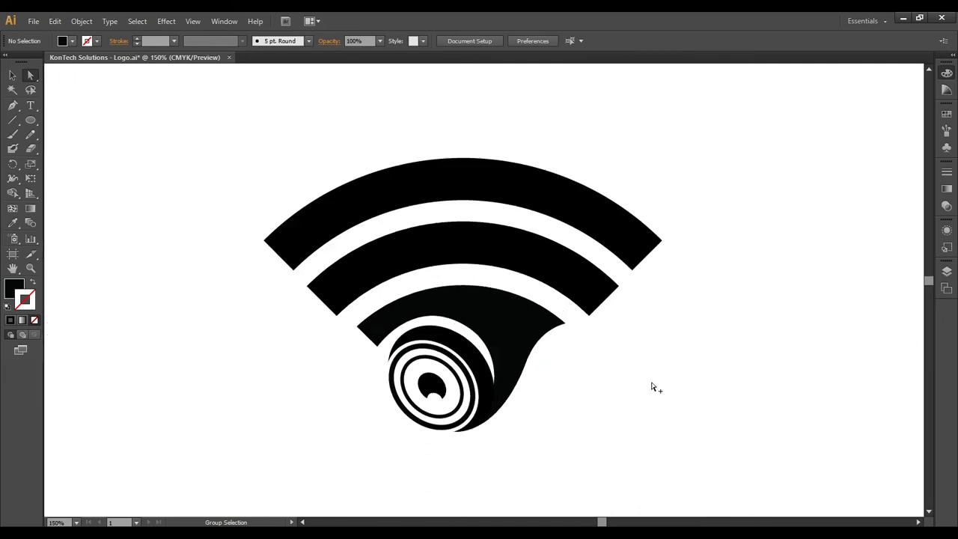
- Pull the inner anchor's upper direction handle slightly outward to smooth the hood's curve over the eye
scroll(418, 329, "up", 2)
left_click(501, 318)
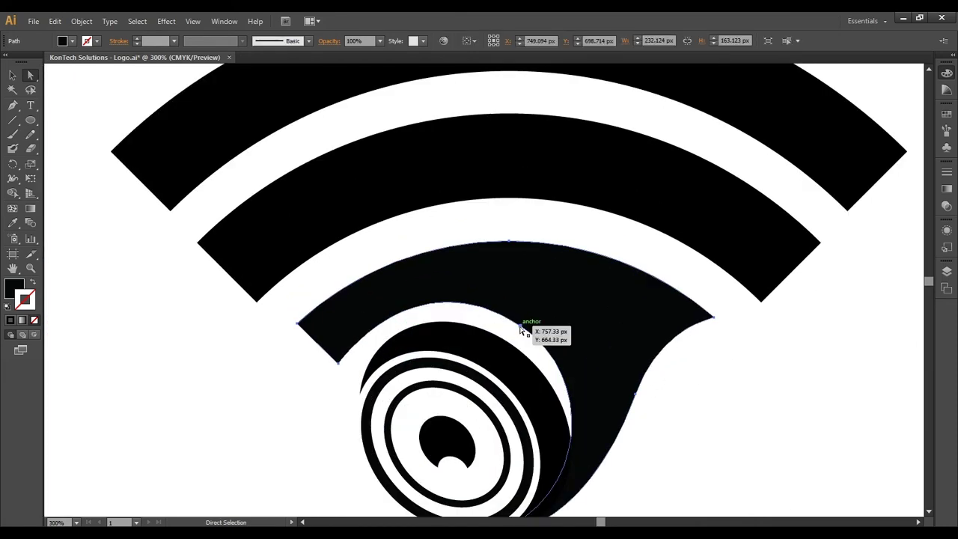
left_click(523, 327)
scroll(480, 304, "up", 2)
left_click_drag(350, 213, 338, 217)
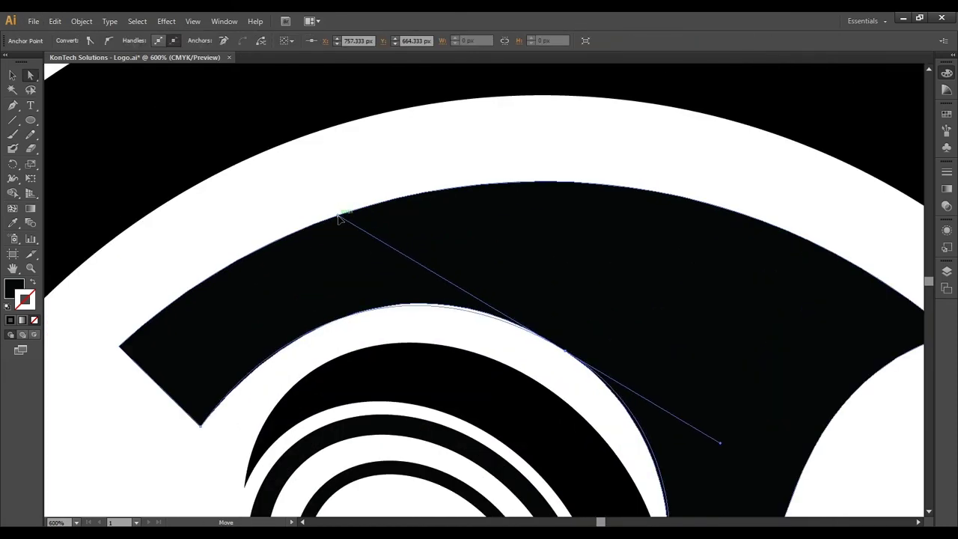
scroll(601, 361, "down", 3)
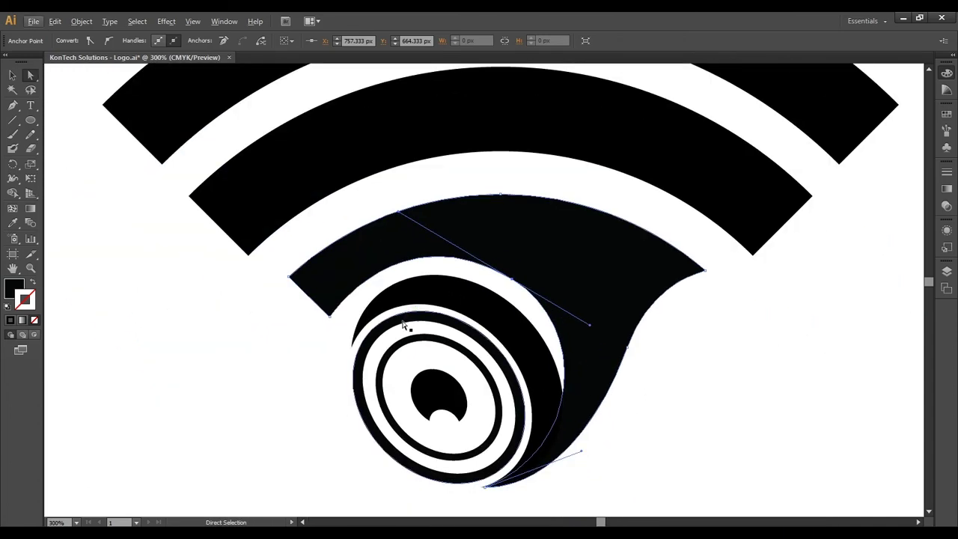
left_click(326, 360)
scroll(408, 374, "down", 3)
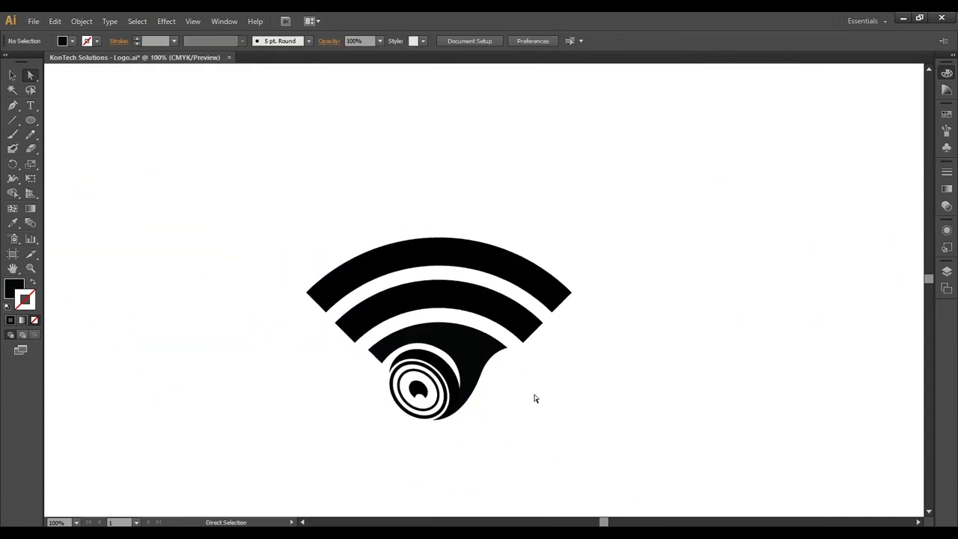
- Draw two 45-degree lines outward from the hood's lower left corner and its pointed tip, past the arcs' ends
left_click(11, 120)
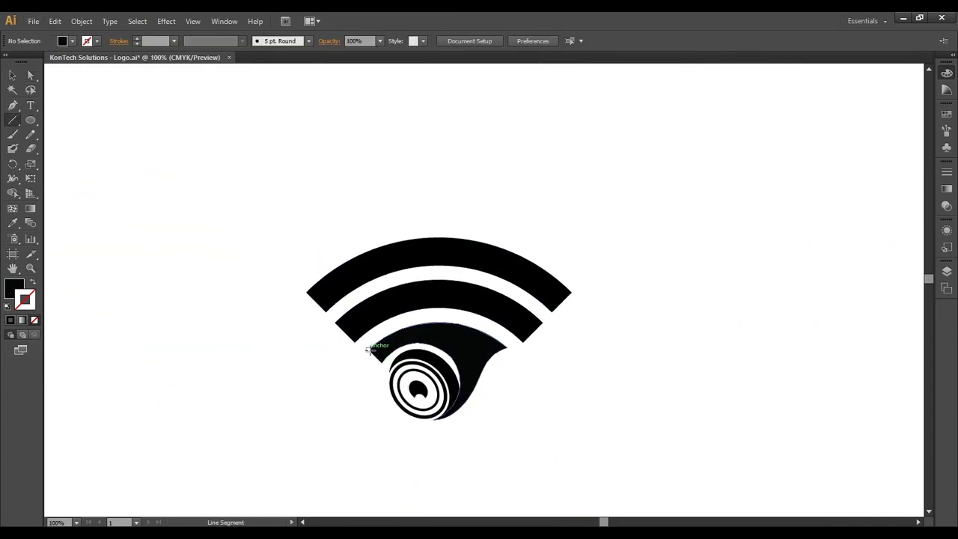
mouse_move(382, 363)
left_mouse_down()
mouse_move(248, 245)
mouse_move(248, 229)
left_mouse_up()
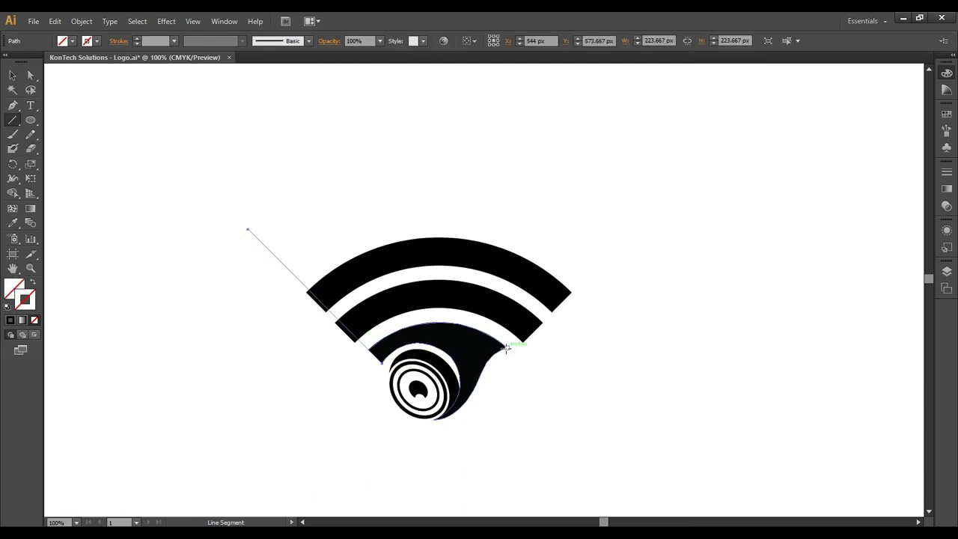
left_click_drag(507, 347, 666, 188)
- Select the two diagonal lines together with both Wi-Fi arcs and expand the selection into filled shapes
left_click(12, 75)
left_click_drag(135, 130, 321, 295)
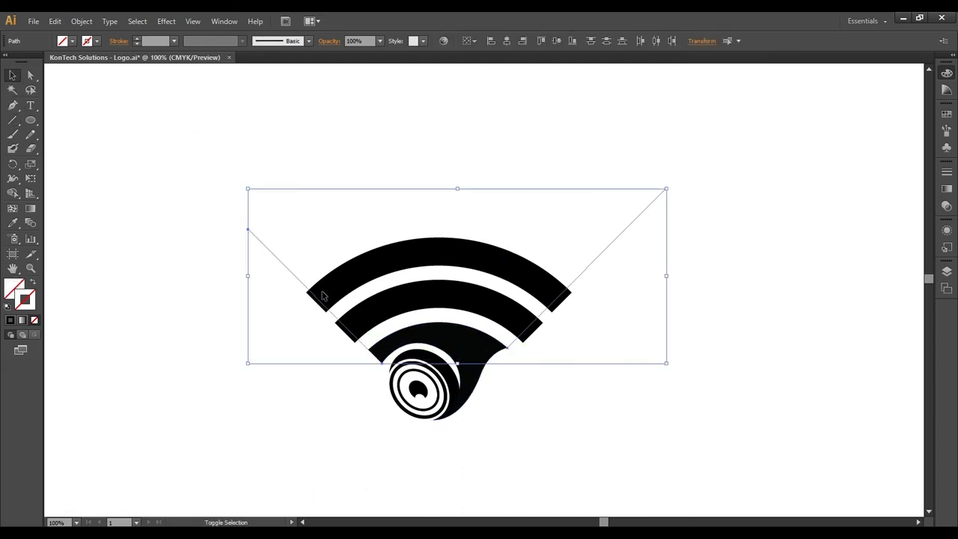
left_click(613, 334)
left_click_drag(570, 213, 618, 258)
left_click_drag(291, 235, 260, 268)
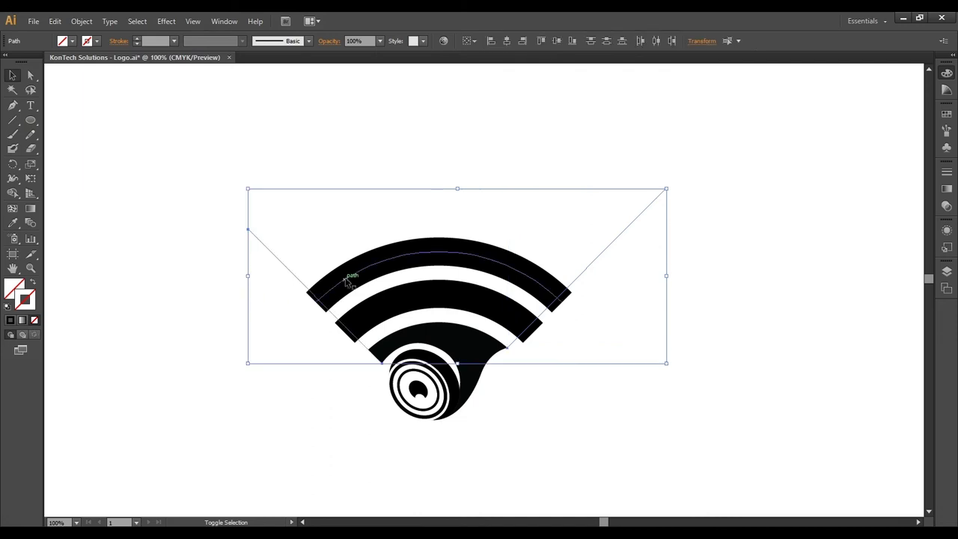
left_click_drag(357, 197, 431, 311)
left_click(118, 150)
key("Return")
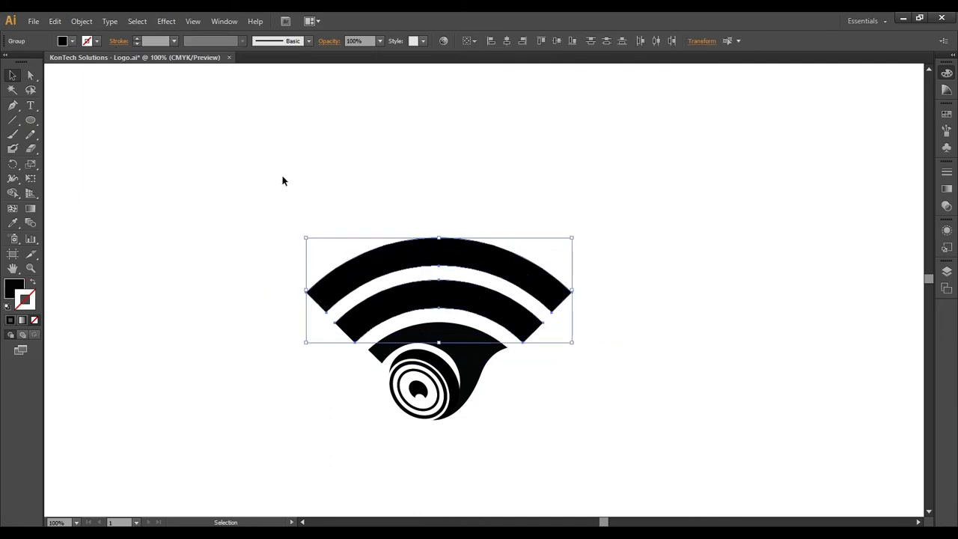
- Delete the invisible leftover shape in the gap between the middle Wi-Fi arc and the hood
left_click(281, 177)
scroll(402, 313, "up", 1)
left_click(344, 361)
key("Delete")
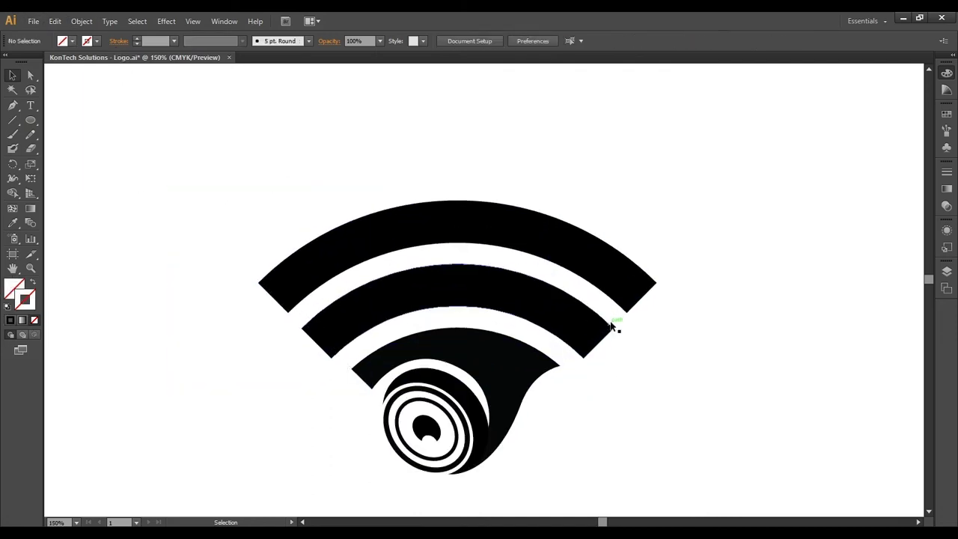
scroll(404, 157, "down", 1)
scroll(385, 134, "down", 1)
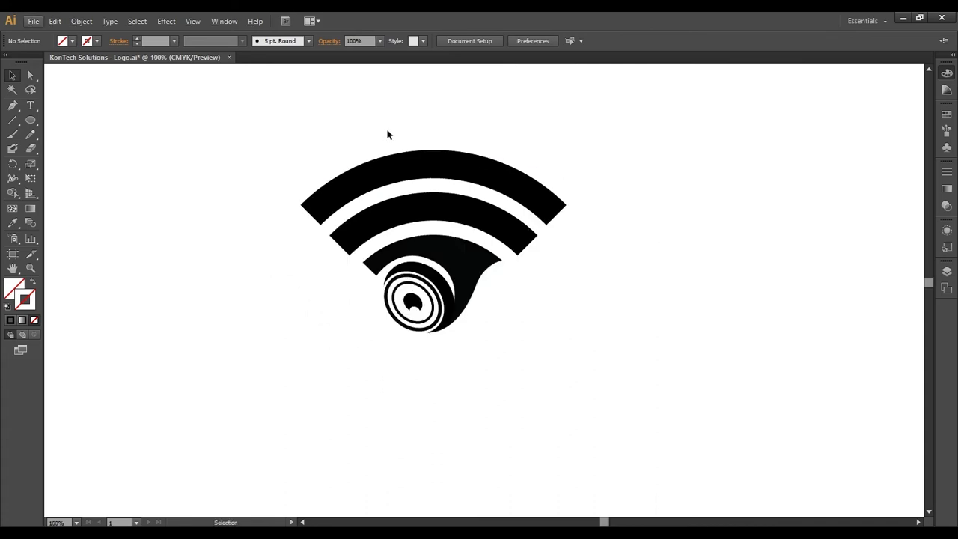
- Draw a vertical line 440 px long through the centre of the Wi-Fi arcs and the eye
left_click(11, 120)
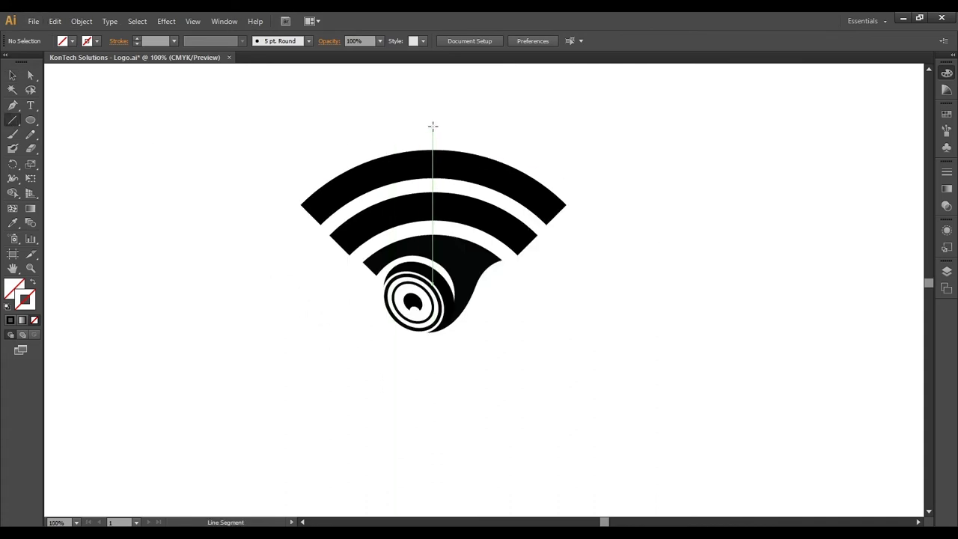
left_click_drag(432, 126, 431, 388)
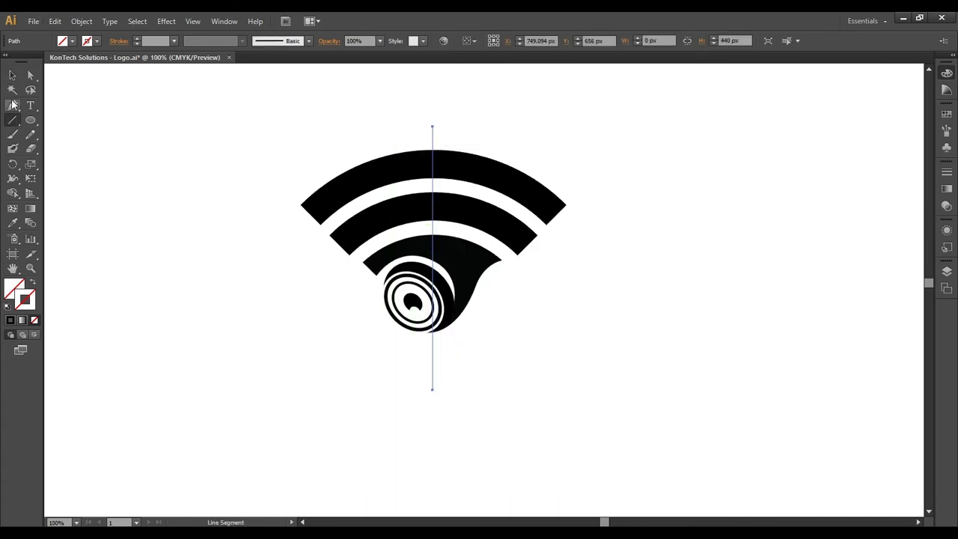
left_click(12, 77)
left_click(57, 134)
- Draw 45-degree lines outward from the hood's lower left corner and its pointed tip, and divide both Wi-Fi arcs along them
left_click(10, 120)
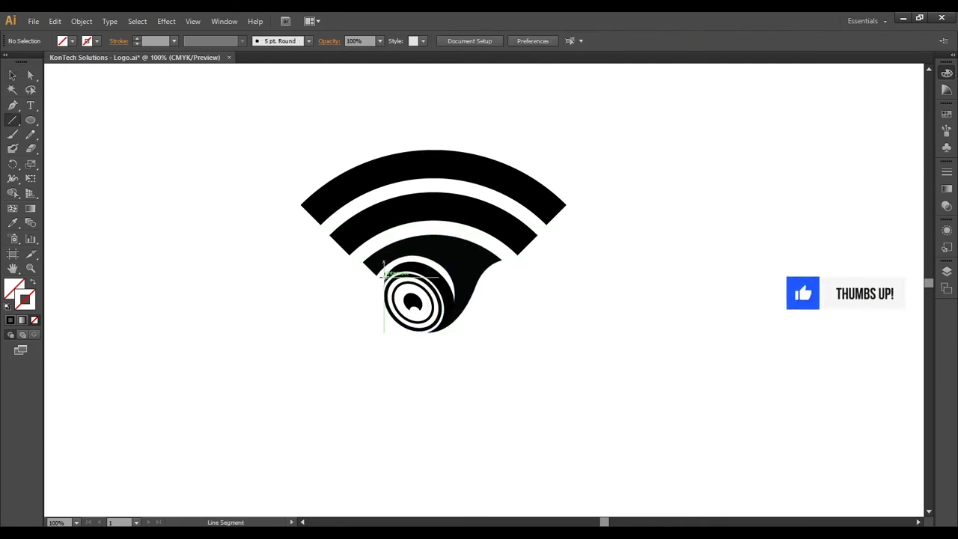
left_click_drag(374, 274, 264, 163)
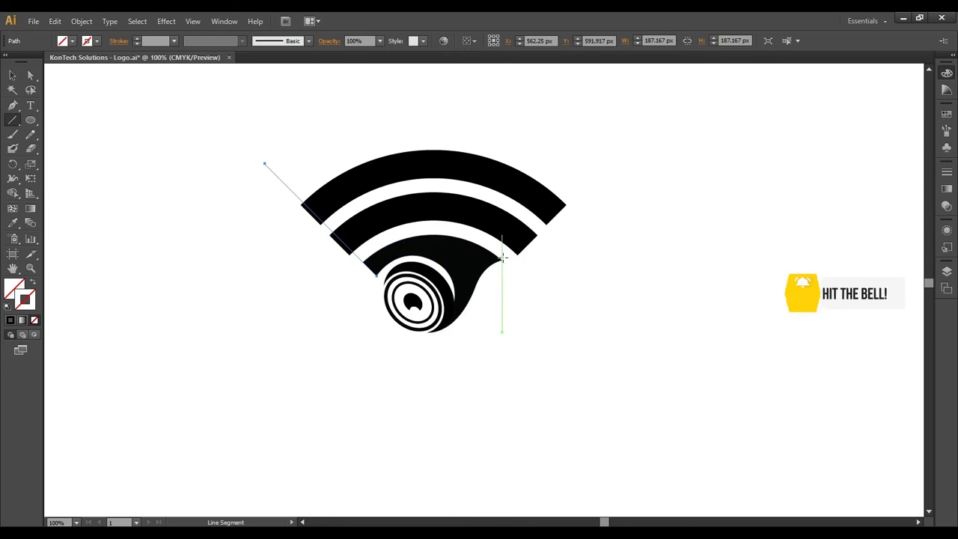
mouse_move(501, 261)
left_mouse_down()
mouse_move(572, 148)
mouse_move(598, 162)
left_mouse_up()
left_click(12, 74)
left_click_drag(265, 118, 370, 191)
left_click(12, 89)
left_click(154, 179)
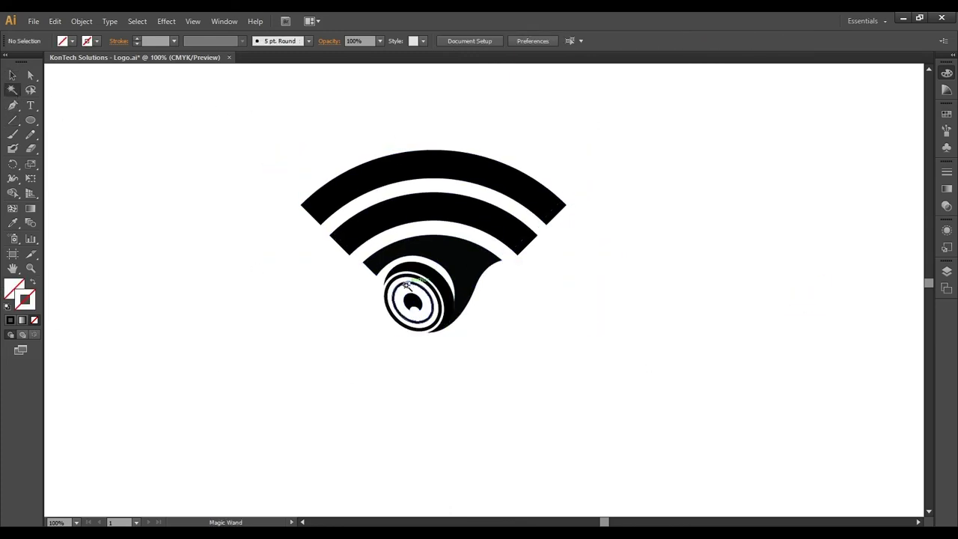
left_click(405, 288)
left_click(406, 291)
left_click(257, 283)
- Delete the thin slivers outside the diagonal cuts at both ends of the two Wi-Fi arcs
left_click(31, 76)
left_click_drag(313, 216, 315, 214)
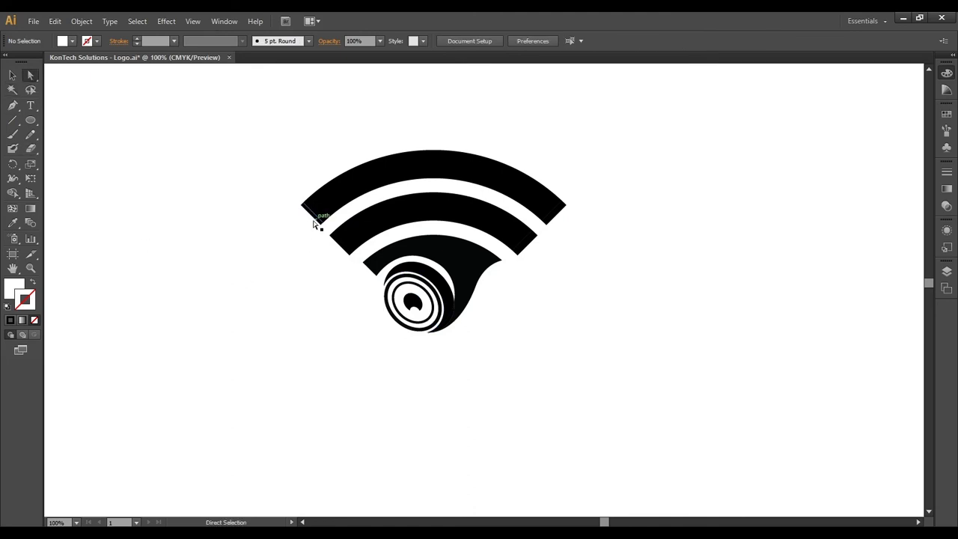
left_click_drag(338, 245, 342, 242)
left_click(576, 262)
left_click(527, 249)
key("Delete")
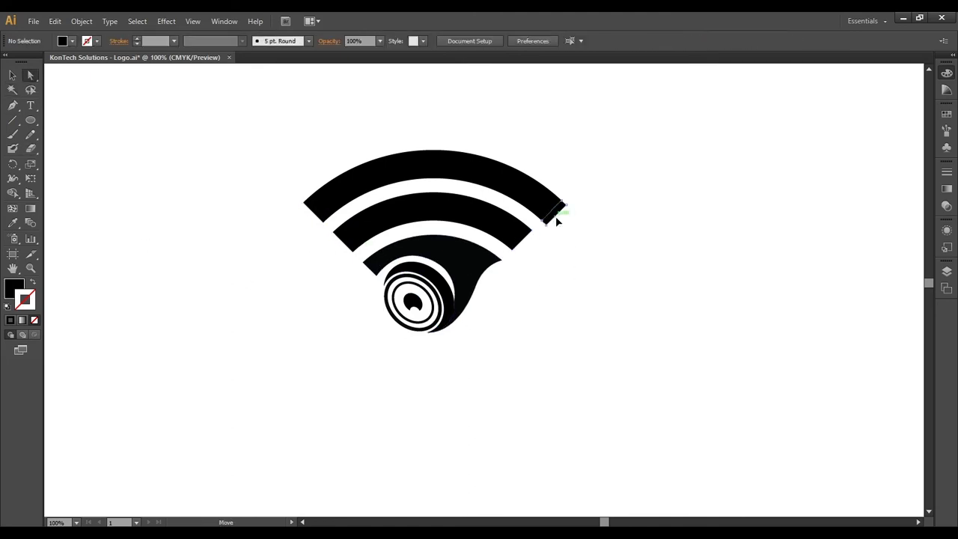
- Select all shapes of the logo mark and group them
scroll(567, 282, "down", 2)
left_click_drag(403, 193, 591, 368)
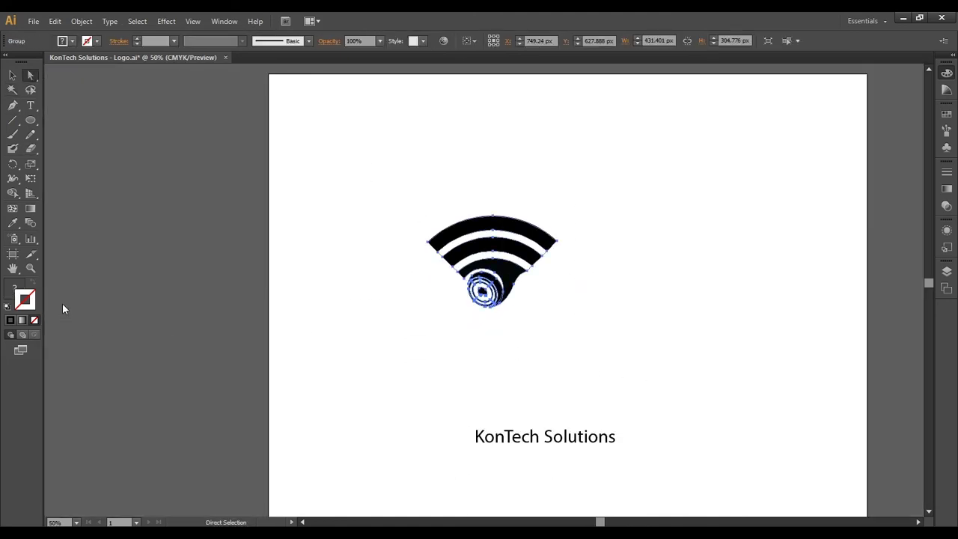
left_click(13, 76)
- Remove the remaining unfilled shape between the middle arc and the hood using the Magic Wand
left_click(13, 90)
scroll(502, 253, "up", 3)
left_click(607, 316)
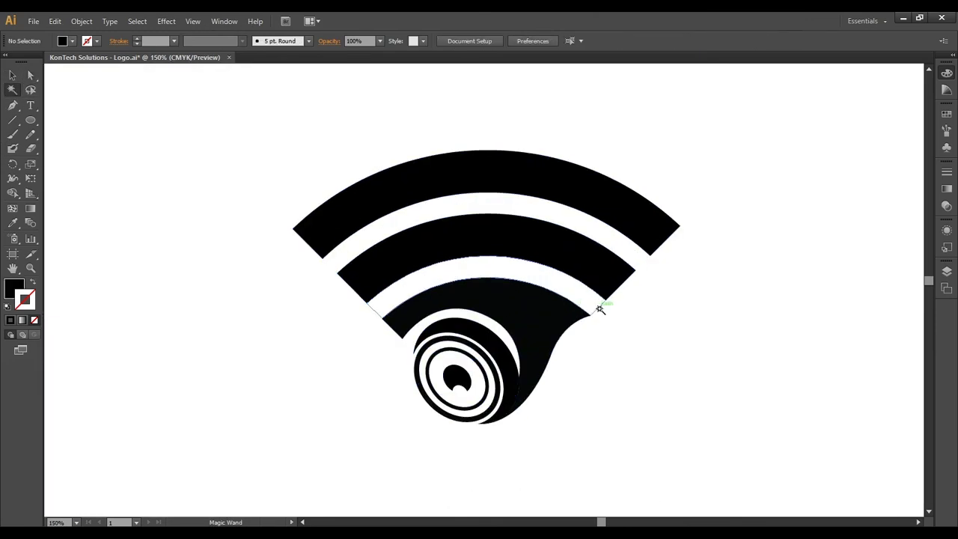
left_click(597, 307)
key("Delete")
- Match the hood's fill to the solid black of the Wi-Fi arcs with the Eyedropper
key("v")
left_click(487, 415)
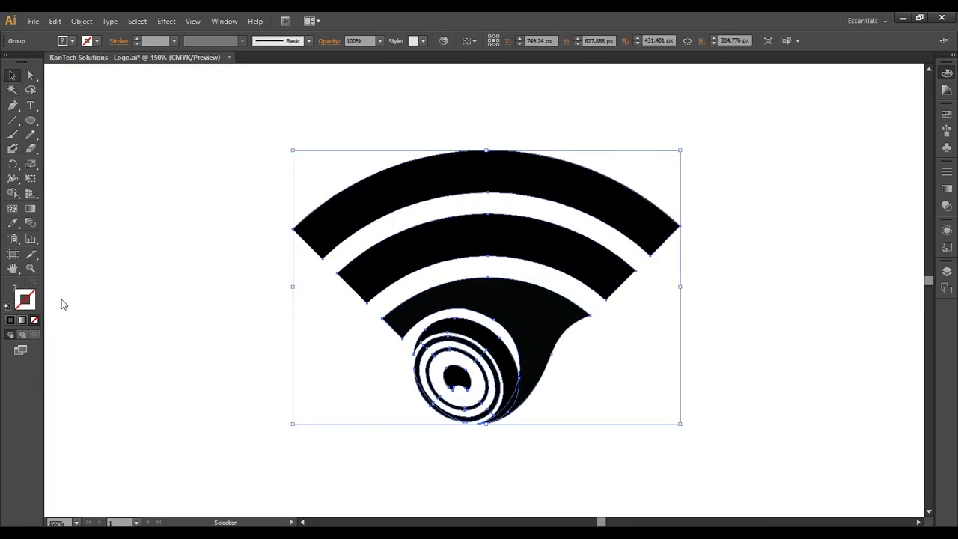
left_click(12, 223)
left_click(423, 259)
key("v")
left_click(573, 110)
scroll(538, 180, "down", 2)
left_click(539, 212)
left_click(441, 333)
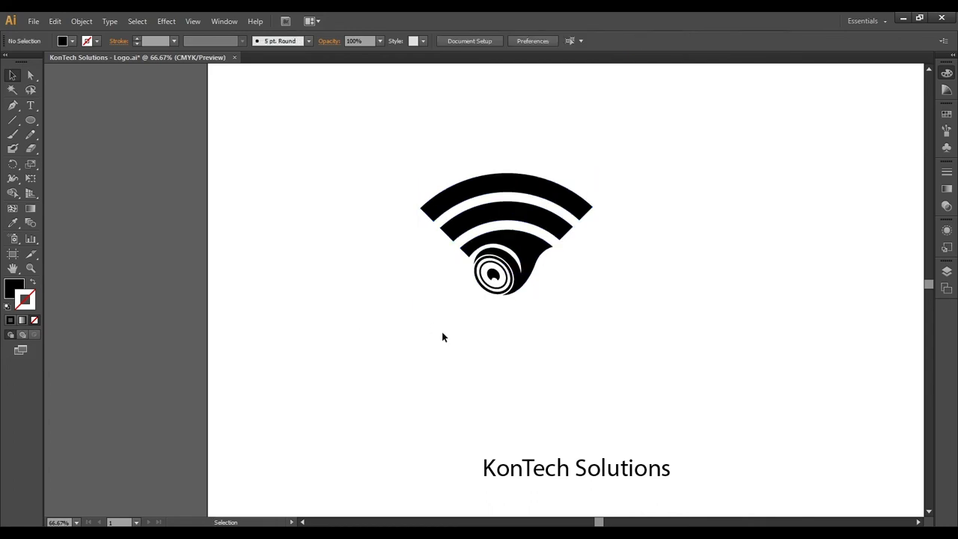
- Move the KonTech Solutions text up directly beneath the mark and set its font to Contax
scroll(443, 334, "right", 1)
left_click_drag(550, 469, 475, 322)
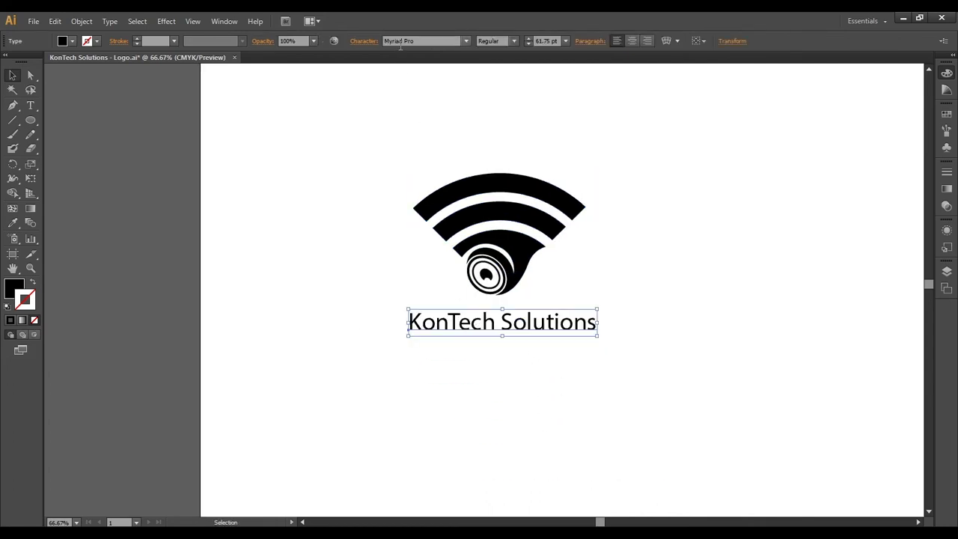
key("Return")
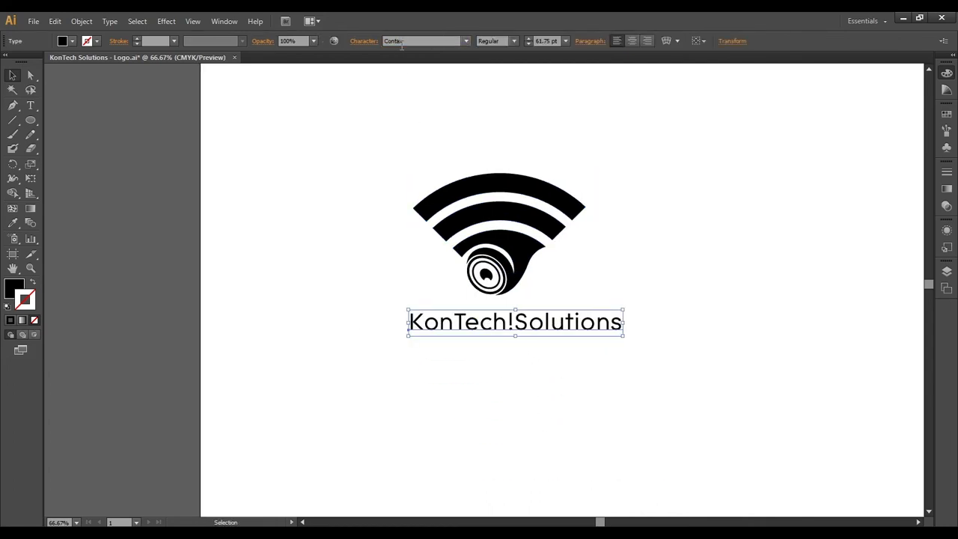
- Cut "Solutions" out of the company name, remove the trailing separator, and paste the word as a separate text object below
double_click(522, 322)
left_click_drag(516, 323, 644, 329)
key("ctrl+x")
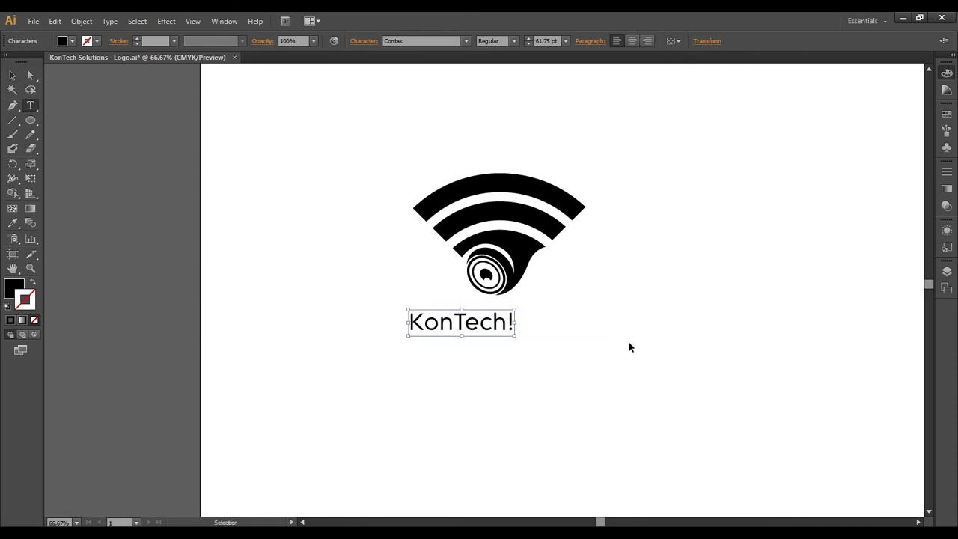
key("BackSpace")
left_click(468, 385)
key("ctrl+v")
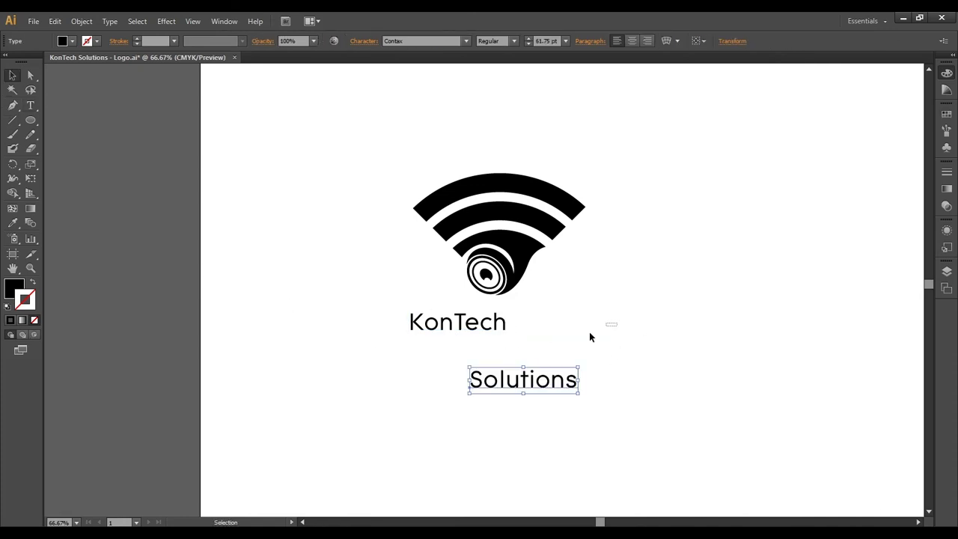
- Set the font of both the KonTech and Solutions text objects to Montserrat
left_click(441, 321, "shift")
type("Mo")
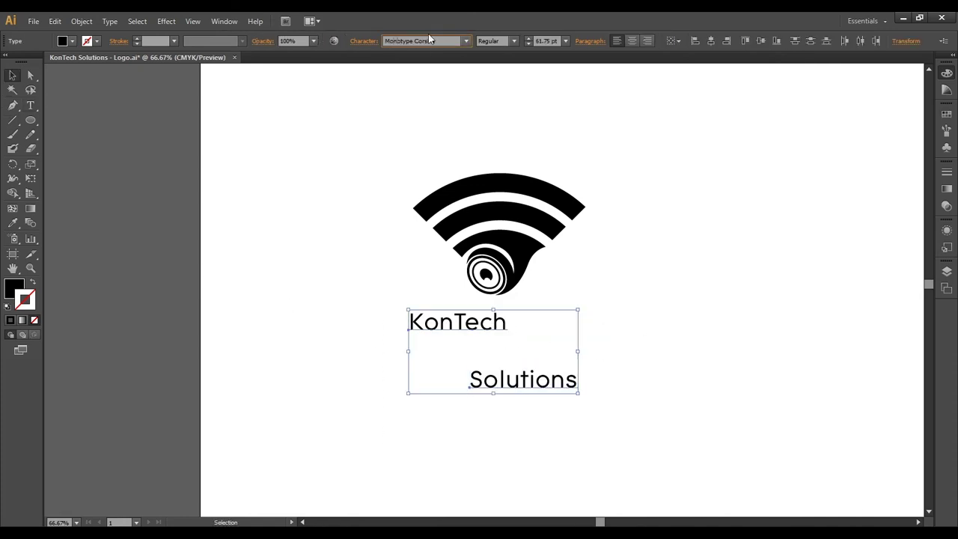
key("Return")
- Move the KonTech text slightly right and down beneath the mark and change it to uppercase
left_click(572, 324)
left_click_drag(477, 314, 502, 323)
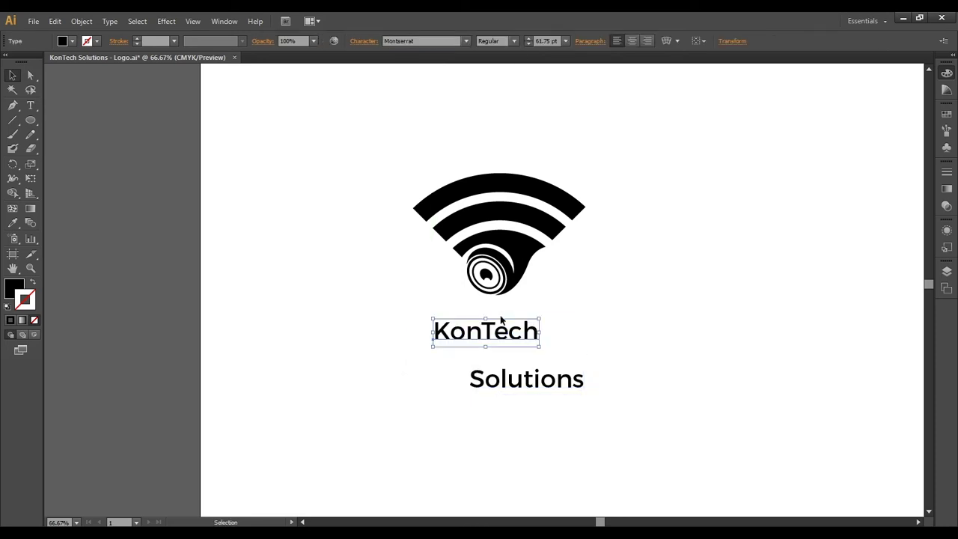
left_click(156, 185)
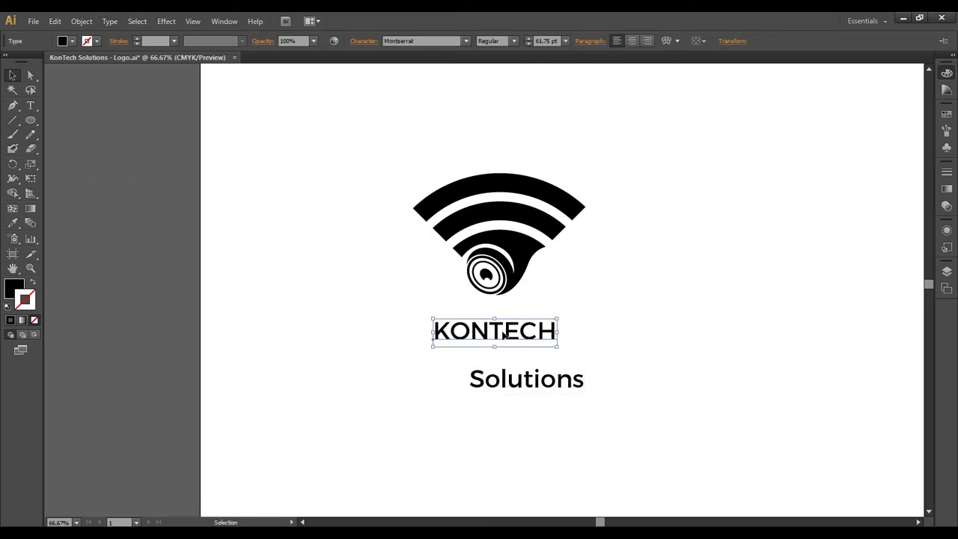
- Widen the letter spacing of KONTECH until the word stretches well past its original width
key("alt+Right")
key("alt+Right")
key("alt+Right")
key("alt+Right")
key("alt+Right")
key("alt+Right")
key("alt+Right")
key("alt+Right")
key("alt+Right")
key("alt+Right")
key("alt+Right")
key("alt+Right")
key("alt+Right")
key("alt+Right")
key("alt+Right")
key("alt+Right")
key("alt+Right")
key("alt+Right")
key("alt+Right")
key("alt+Right")
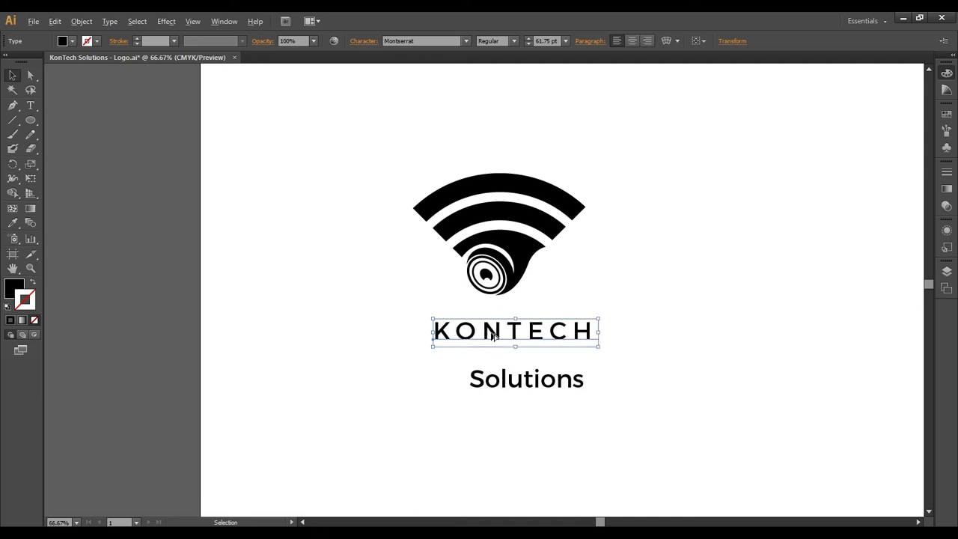
- Set the Solutions text to the Contax font and change it to uppercase
left_click(494, 374)
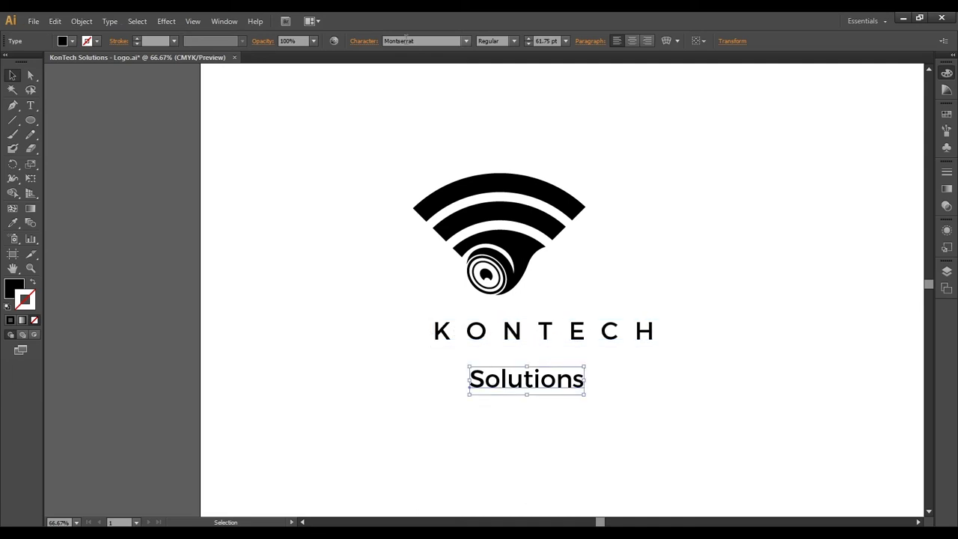
key("Return")
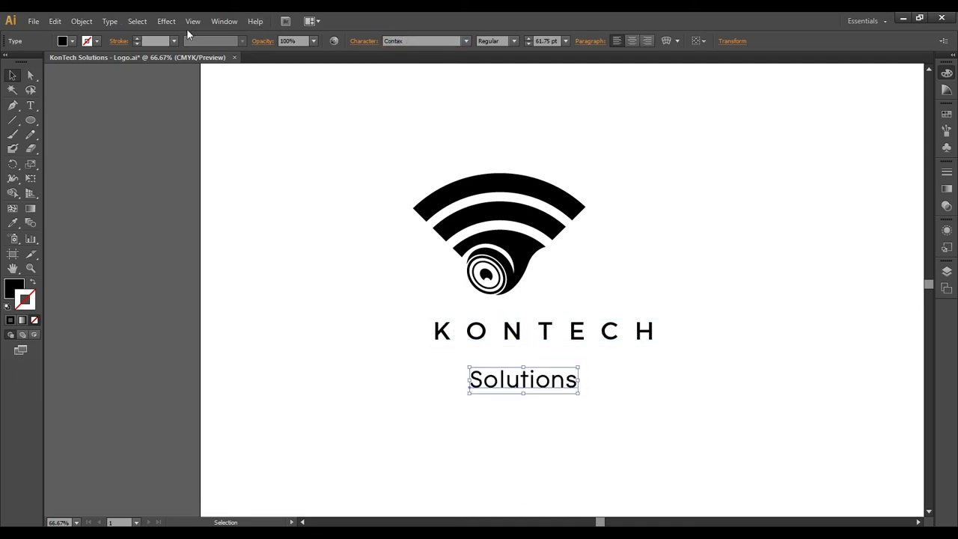
left_click(65, 181)
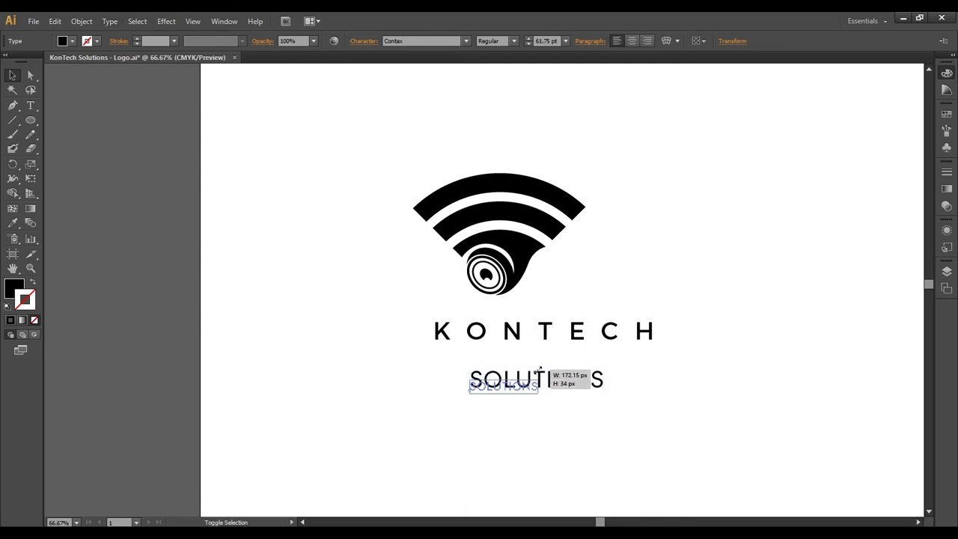